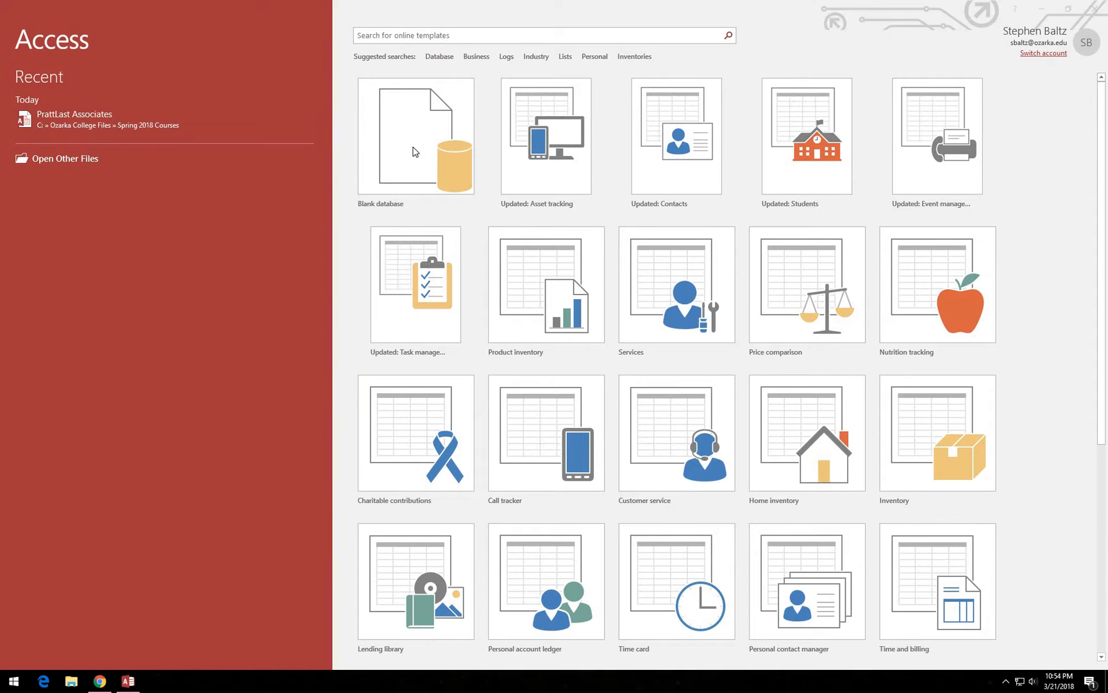
Start a new blank desktop database and name the file PrattLast Associates.
left_click(413, 152)
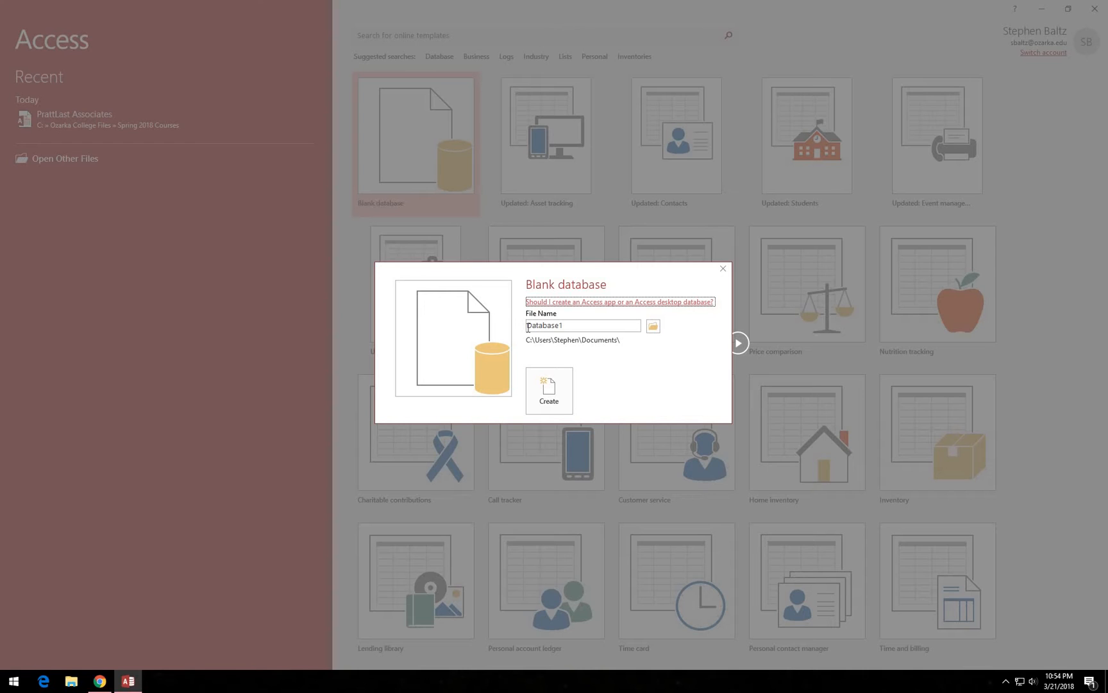
left_click_drag(528, 327, 574, 327)
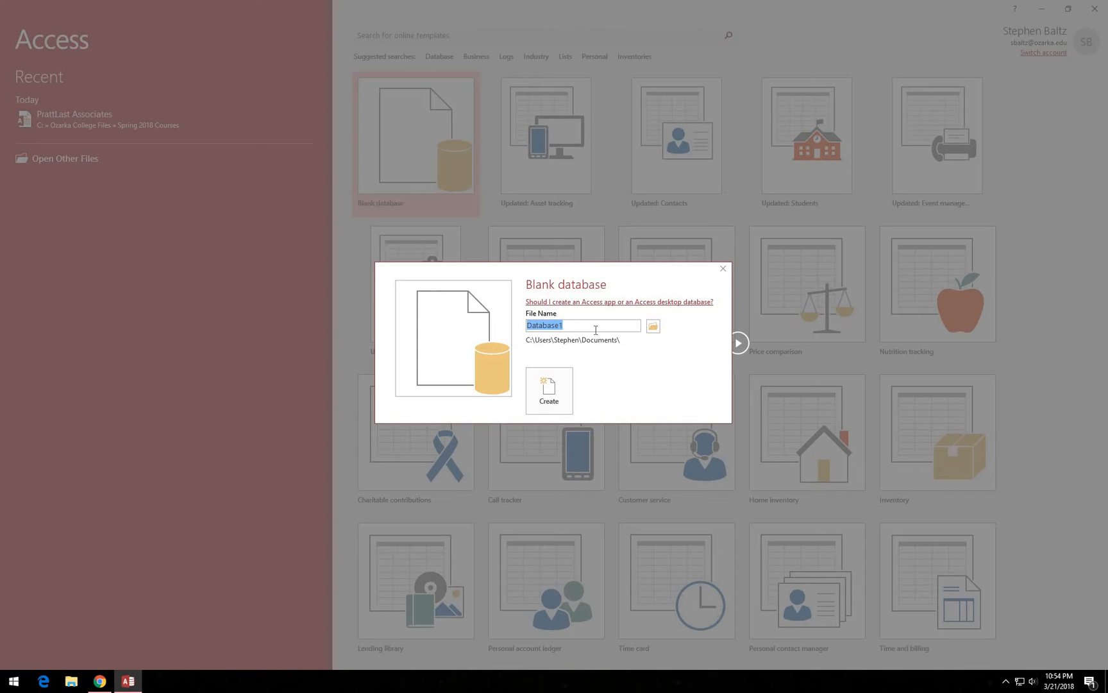
type("PrattLast Associates")
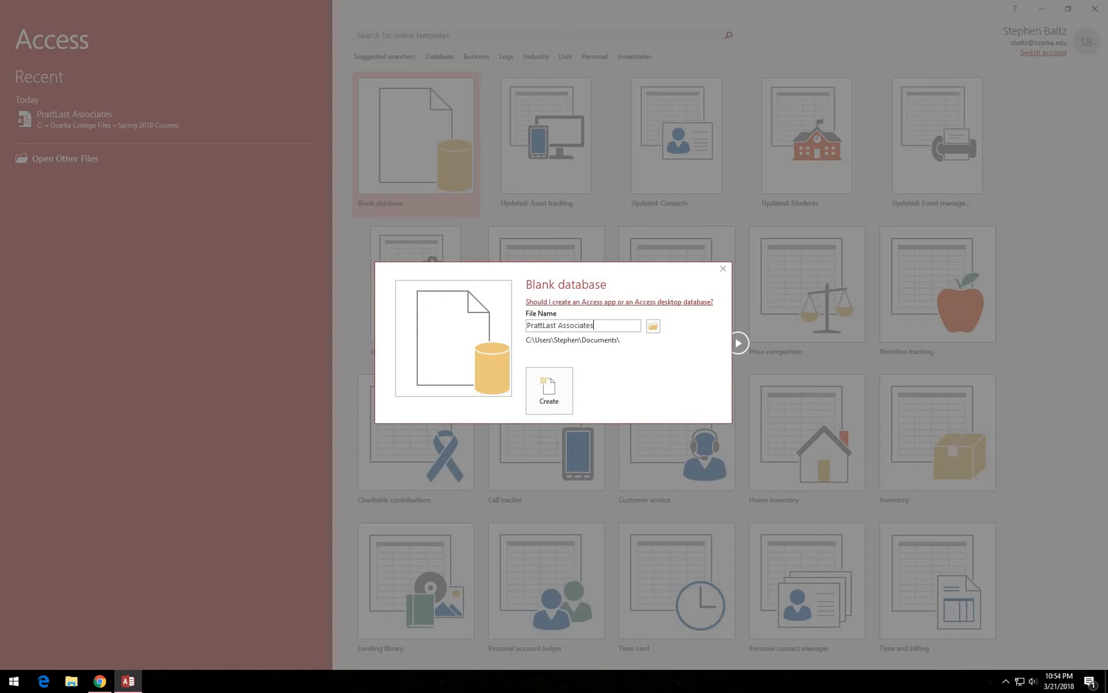
Set the save location to C:\Ozarka College Files\Spring 2018 Courses and create the database there.
left_click(653, 327)
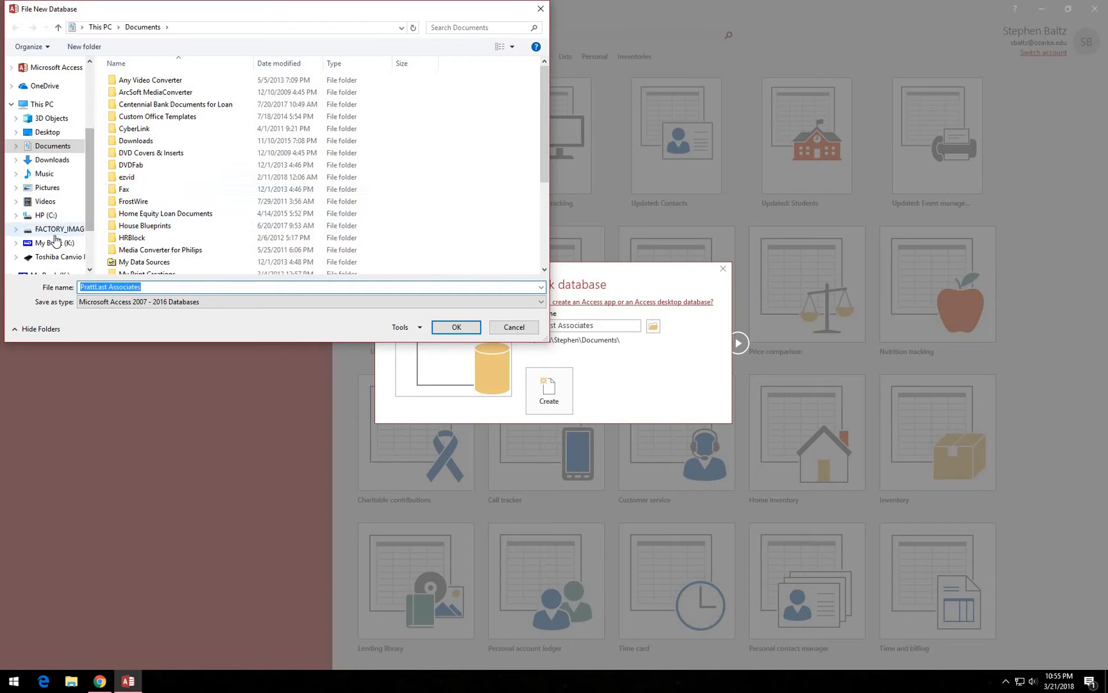
left_click(37, 215)
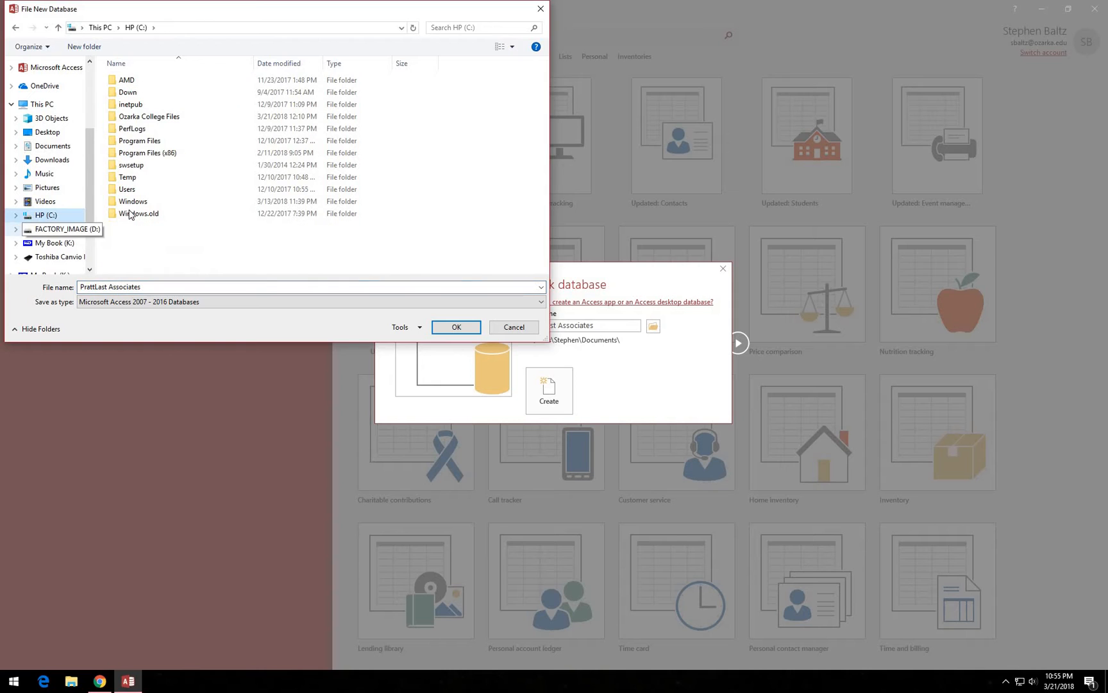
double_click(160, 116)
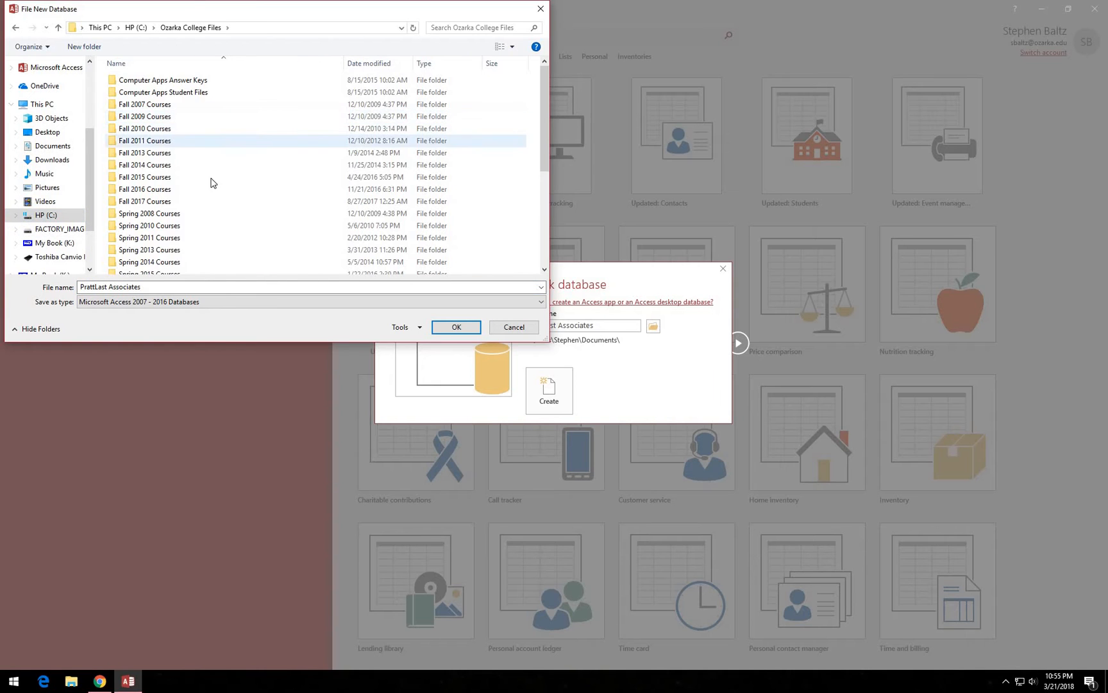
scroll(212, 183, "down", 3)
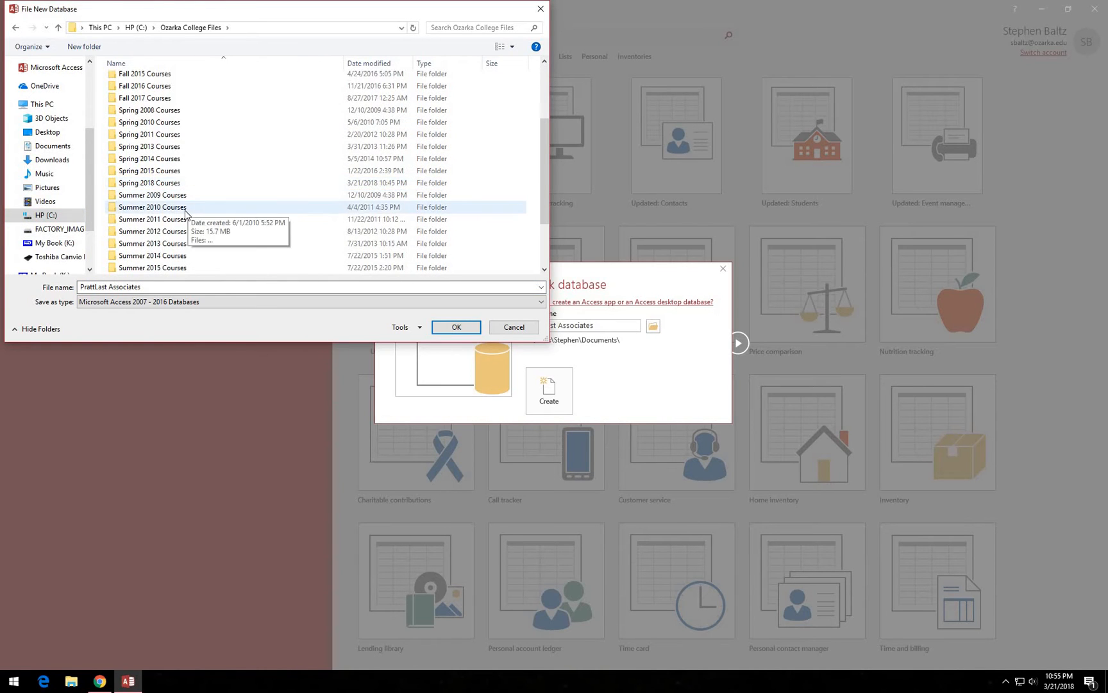
scroll(185, 213, "down", 2)
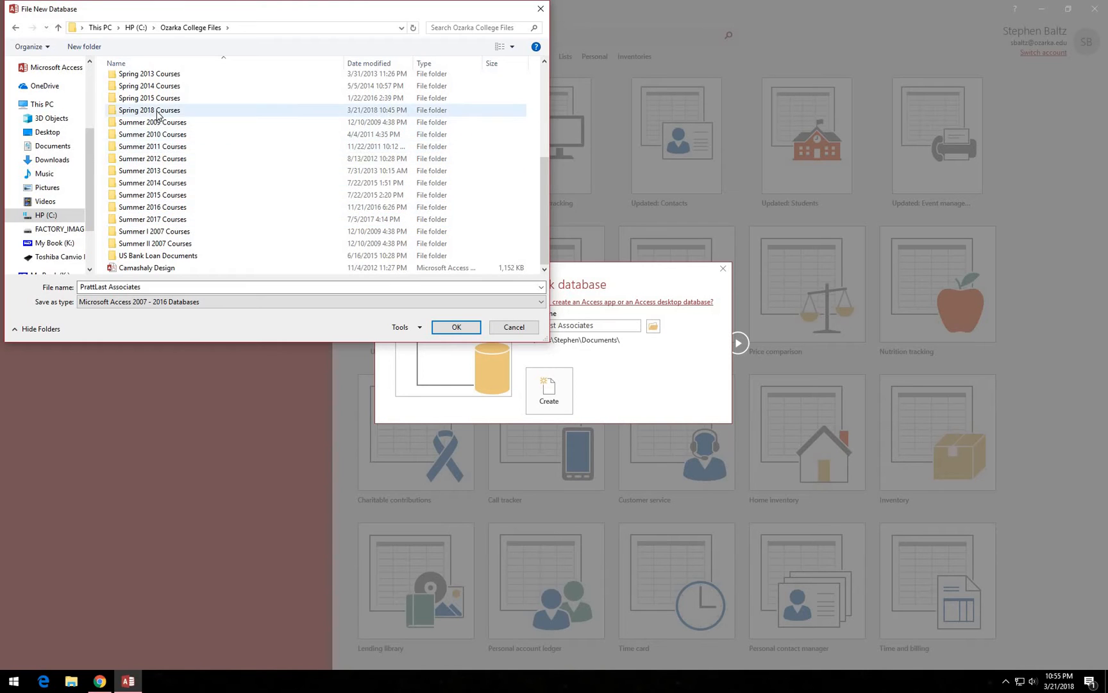
double_click(157, 113)
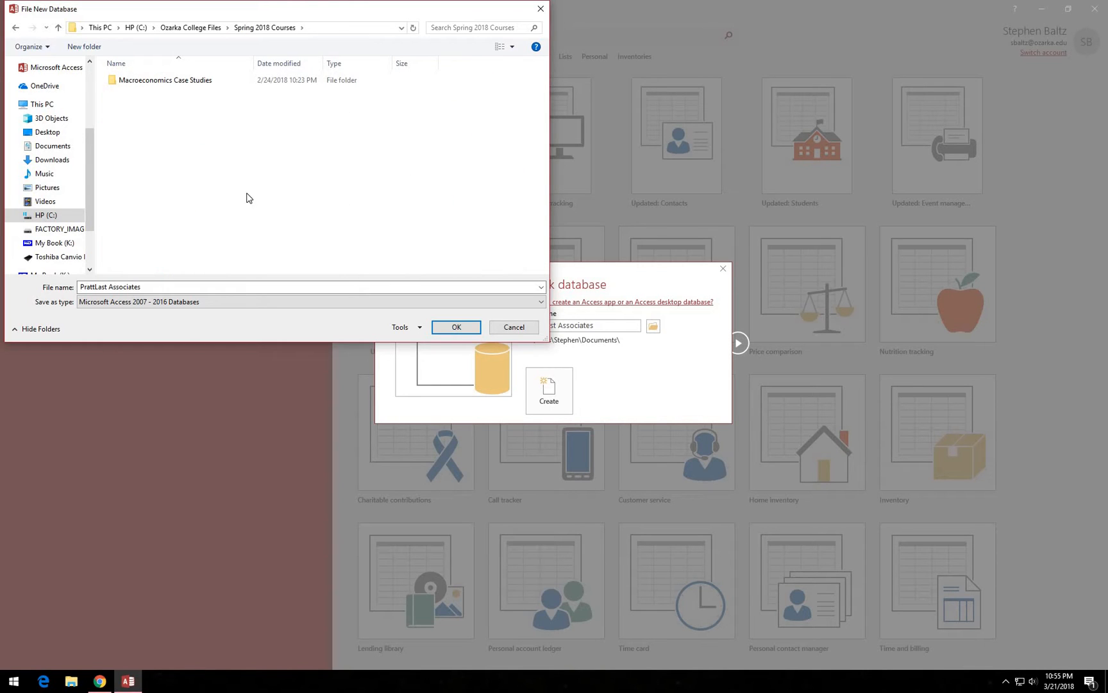
left_click(456, 327)
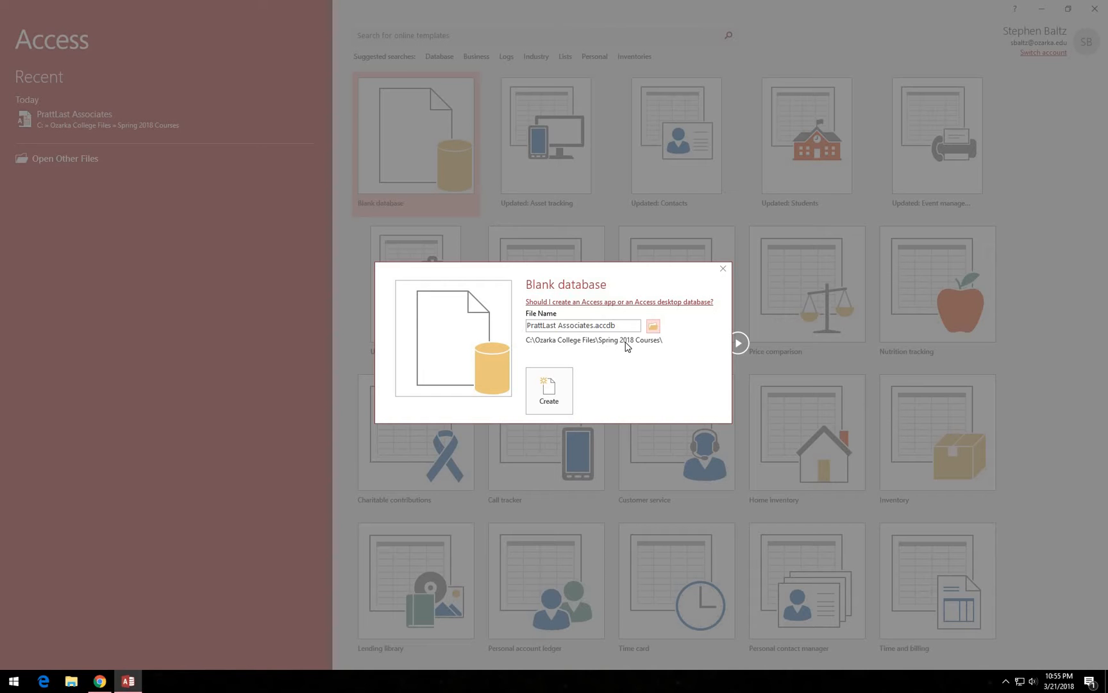
left_click(551, 393)
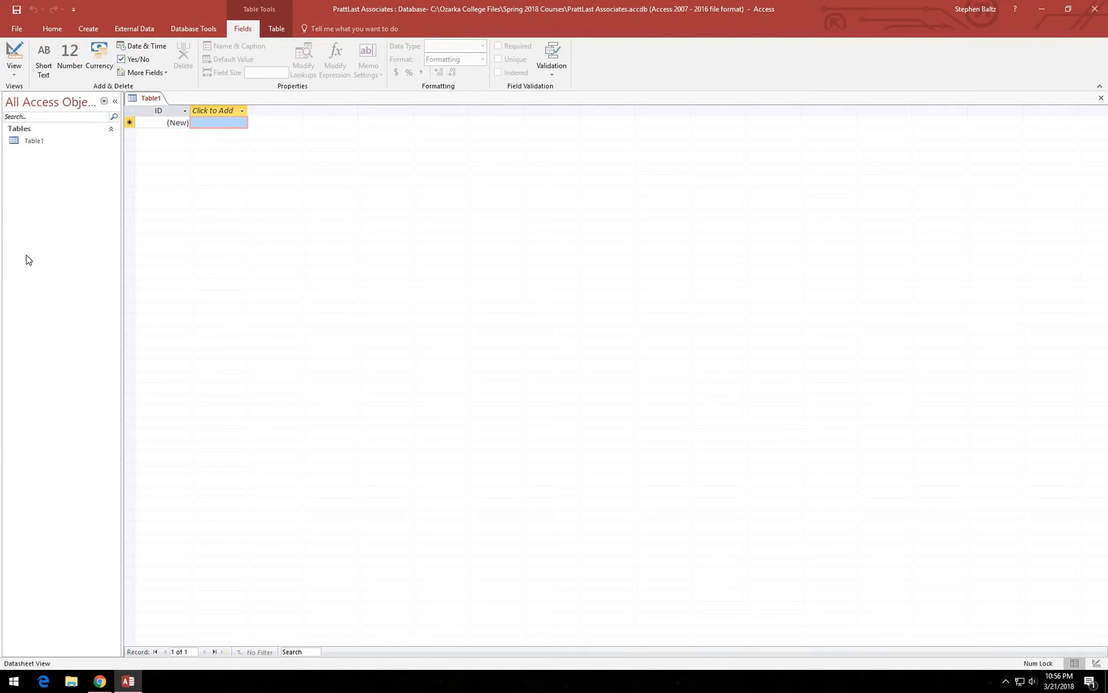
Collapse the Navigation Pane and expand it again.
left_click(114, 103)
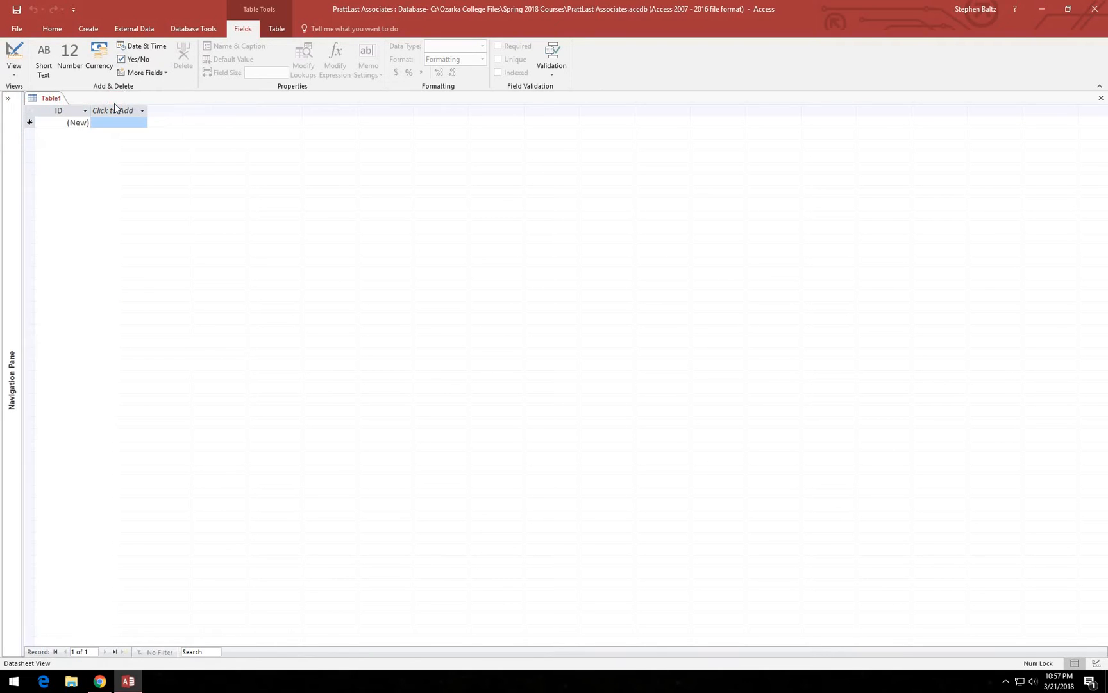
left_click(8, 101)
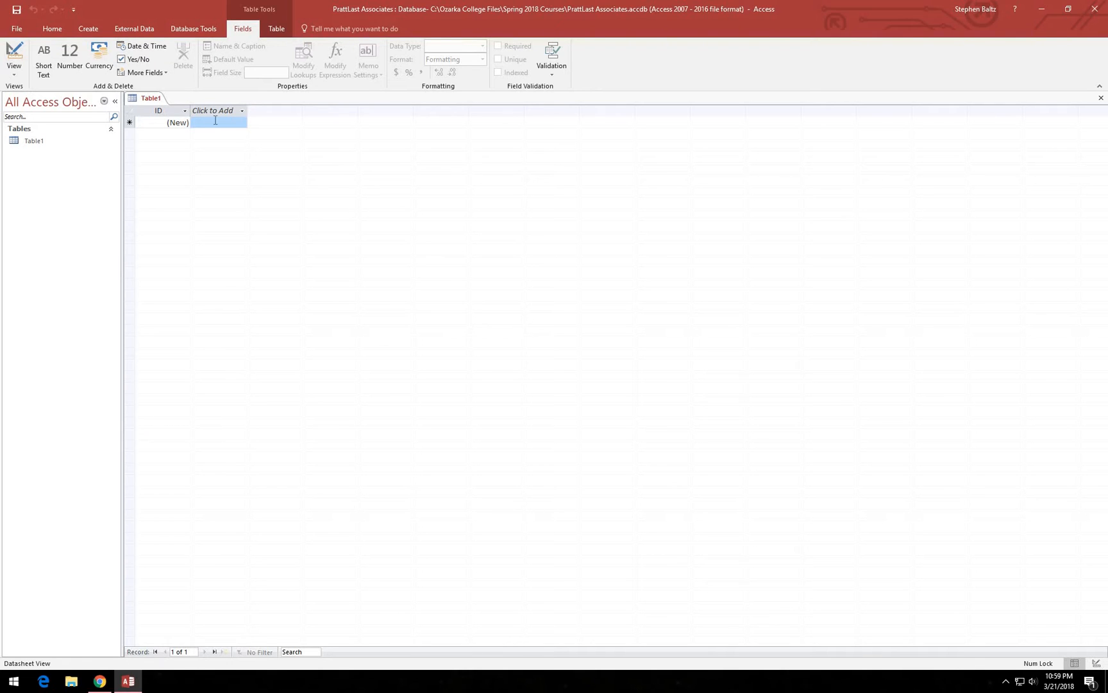
Rename the new table's ID field as Account Manager Number.
right_click(158, 111)
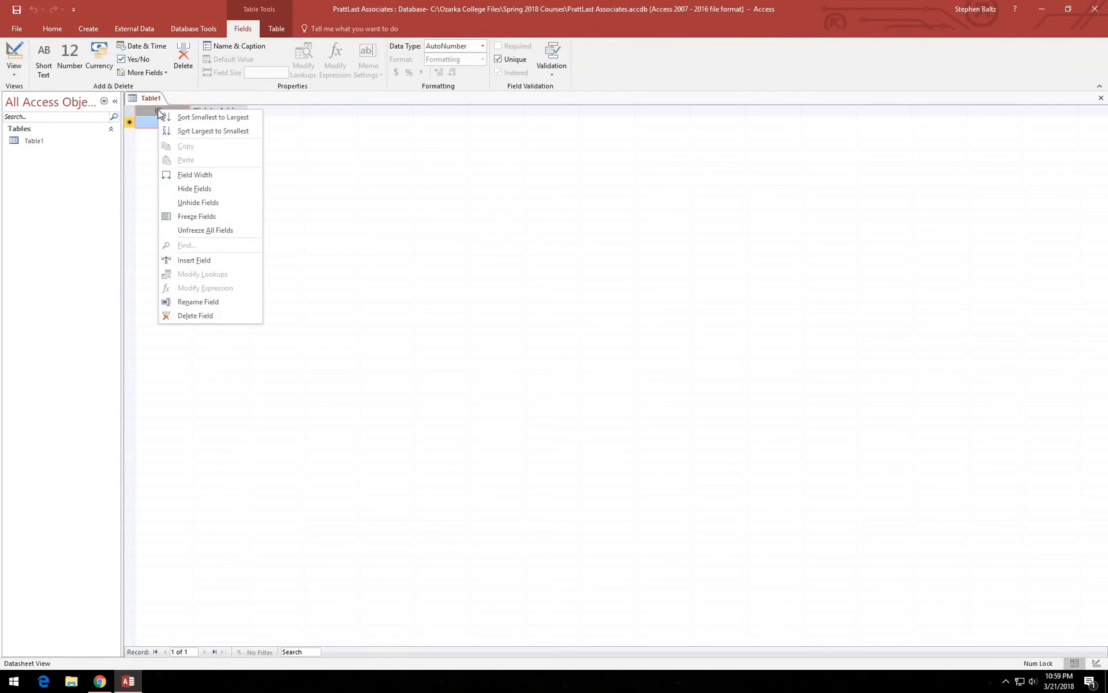
left_click(198, 302)
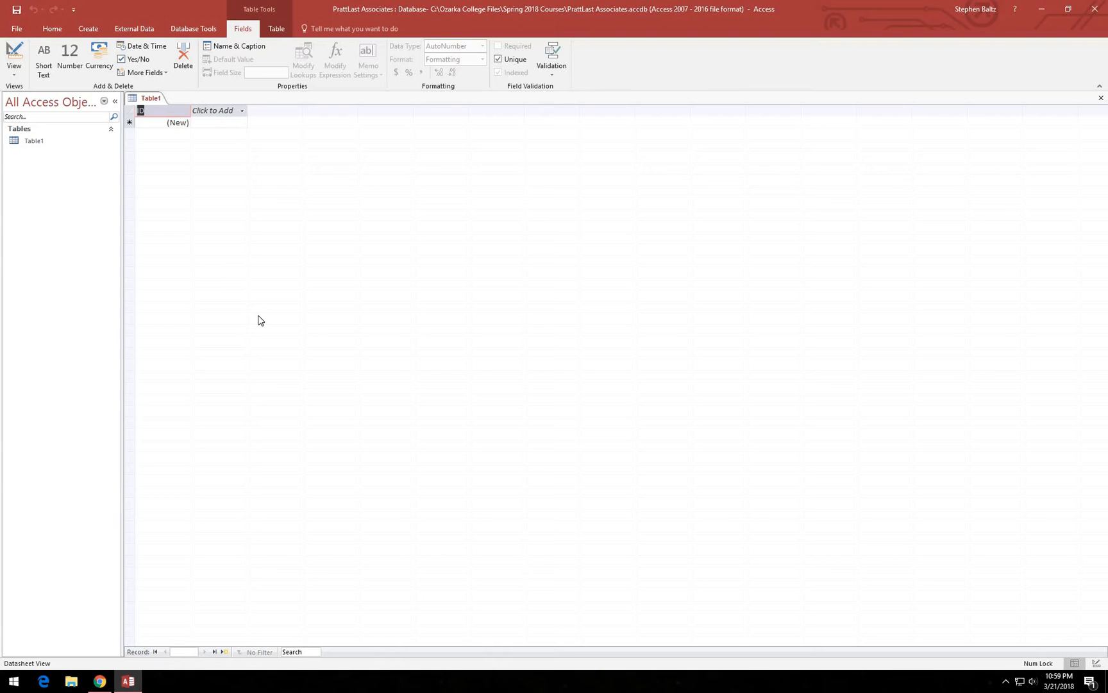
type("Account Man")
type("ager Numbr")
key("BackSpace")
type("er")
left_click(171, 122)
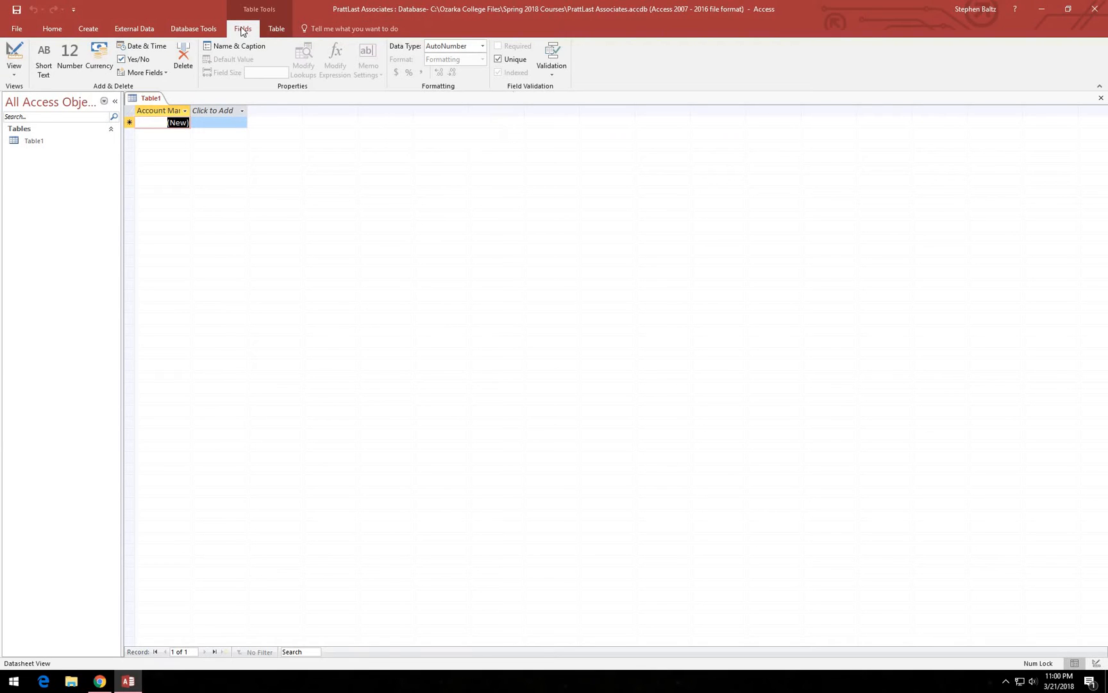
Change the Account Manager Number field's data type to Short Text and set its field size to 2.
left_click(484, 46)
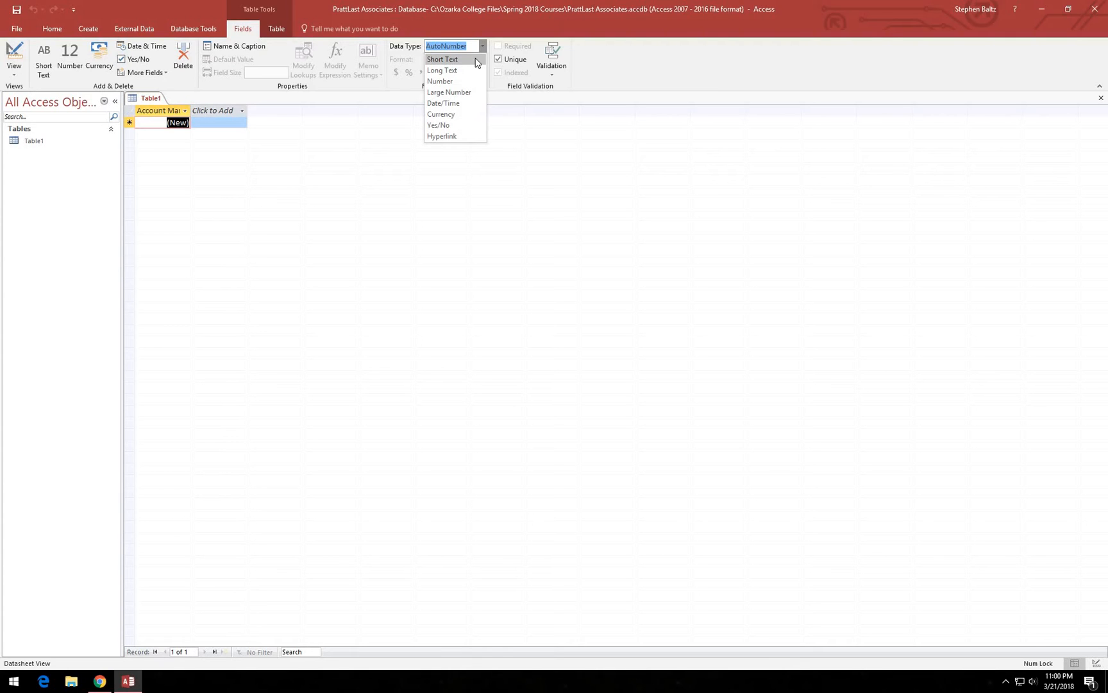
left_click(478, 62)
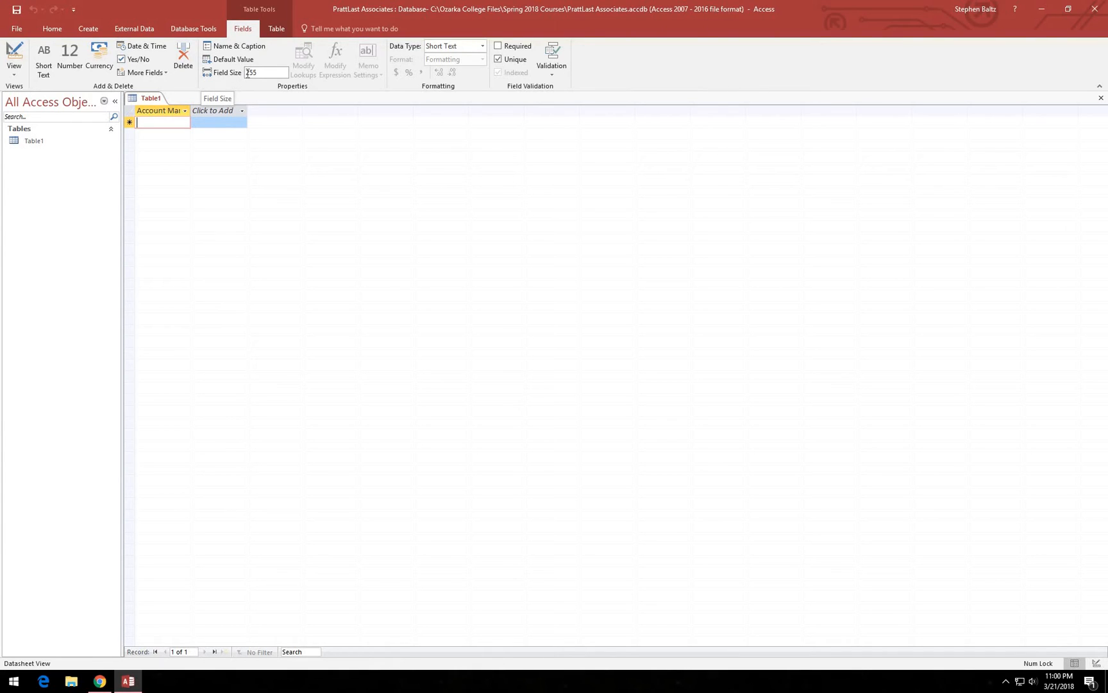
left_click_drag(248, 73, 261, 76)
type("2")
Give the Account Manager Number field the caption "AM #" and the description "Unique identifier of account manager".
left_click(254, 51)
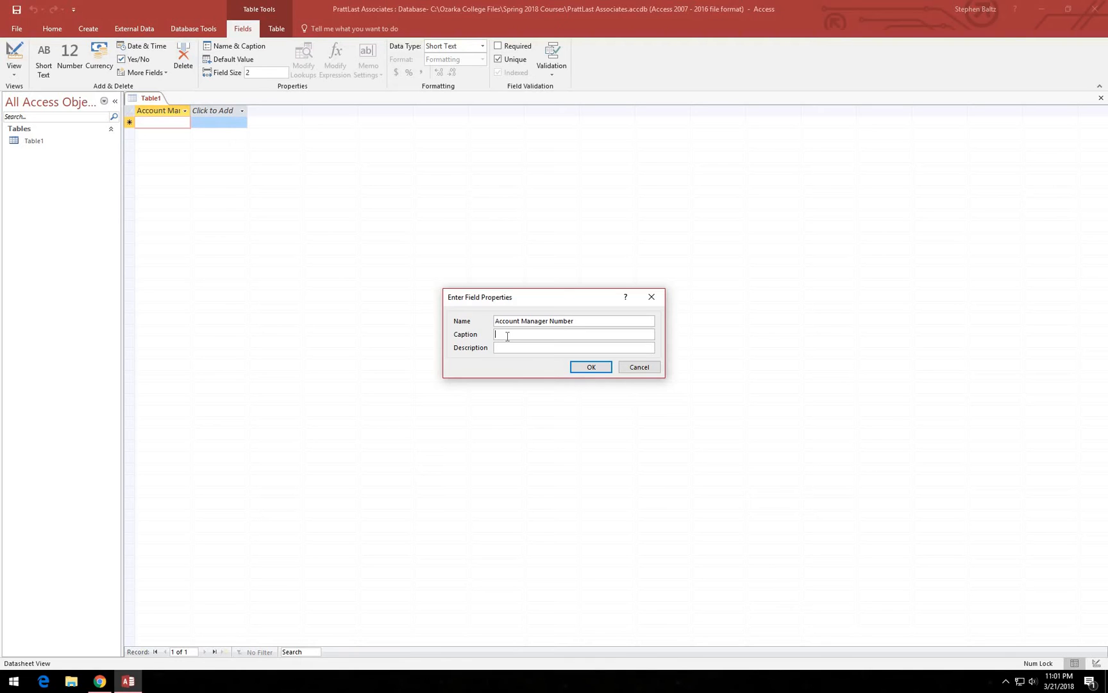
type("AM")
type(" #")
type("Unique ")
type("identif")
type("ier ")
type("of account ")
type("manager")
left_click(591, 366)
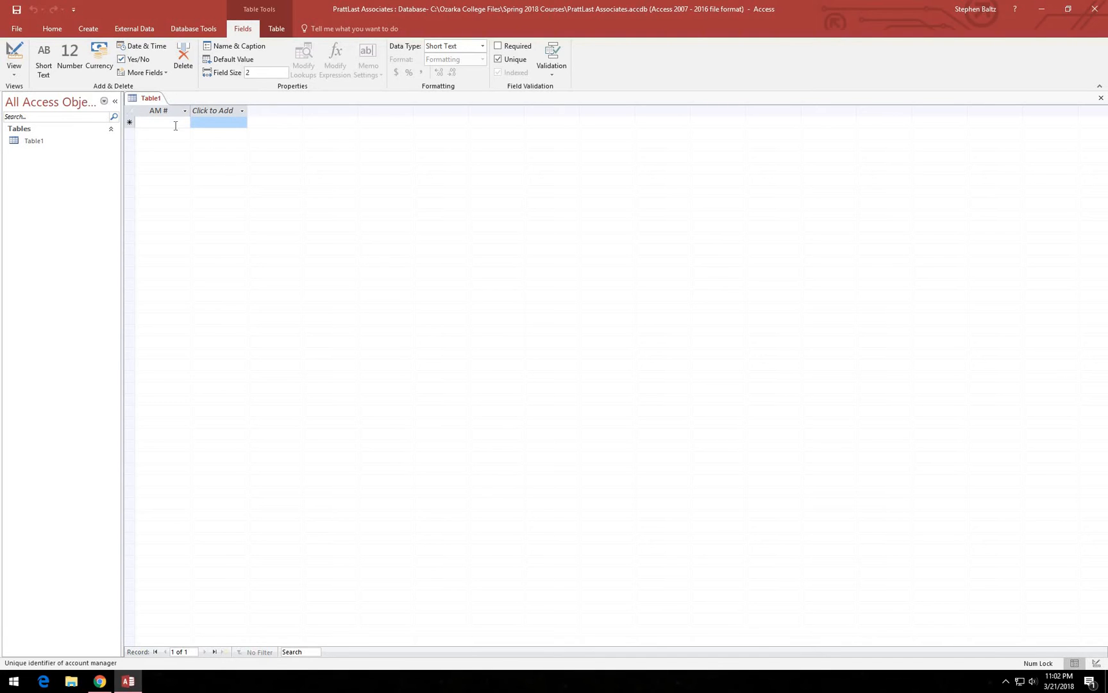
Add a second field named Last Name with the Short Text data type and a field size of 15.
left_click(207, 114)
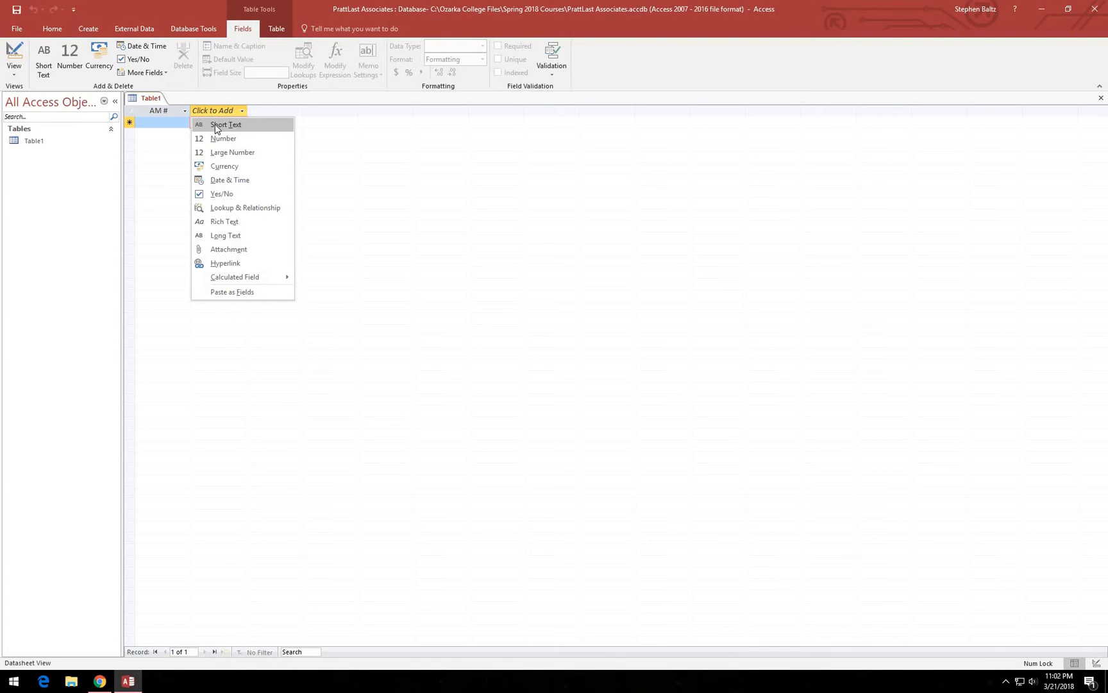
left_click(216, 126)
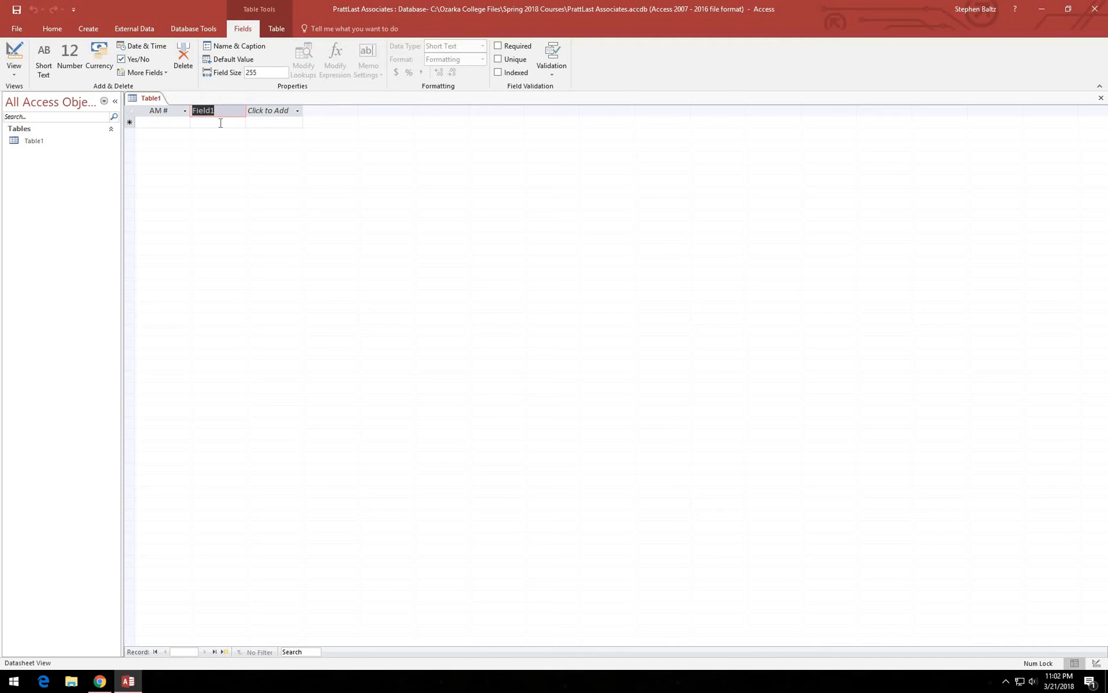
type("Last Name")
key("Return")
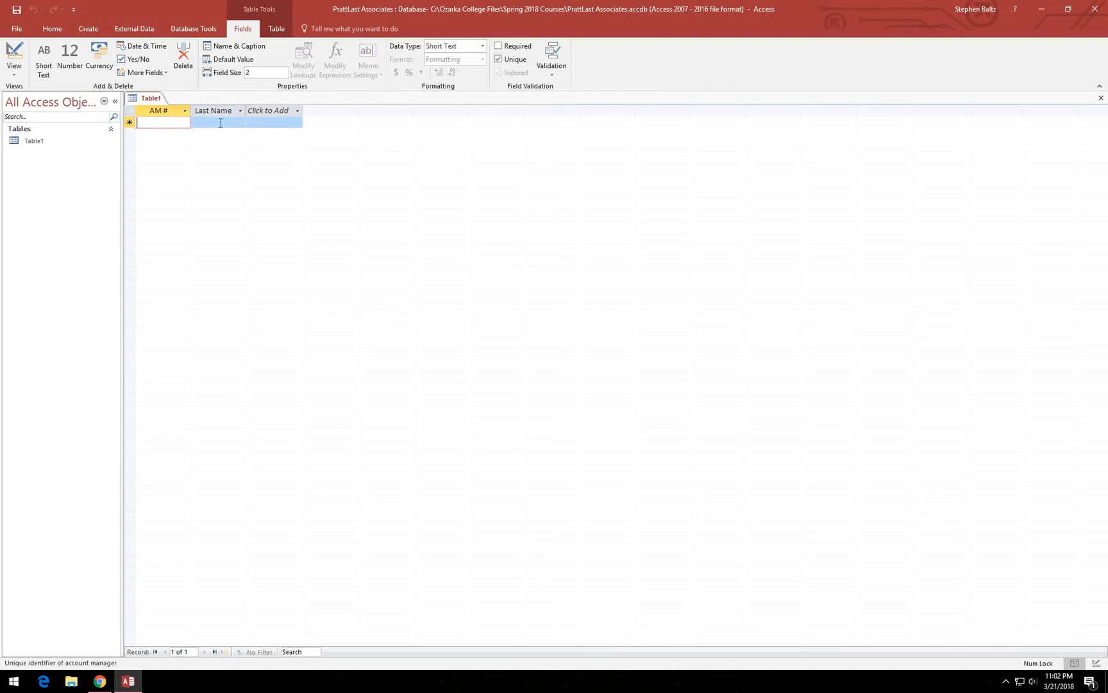
left_click(221, 122)
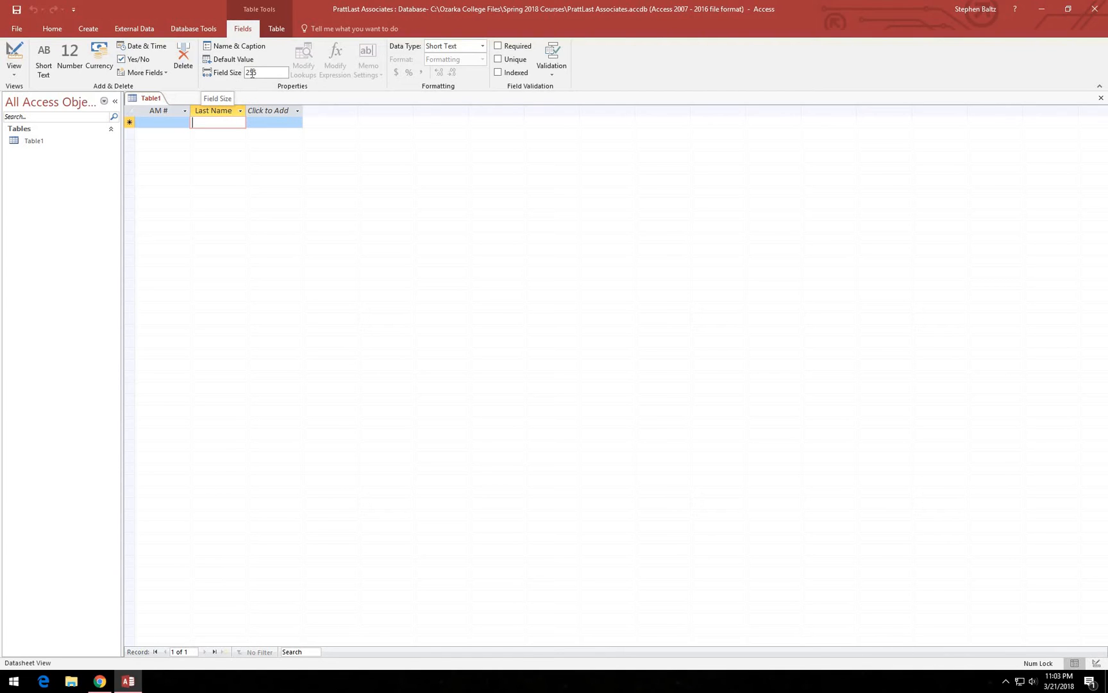
left_click_drag(248, 73, 260, 73)
type("15")
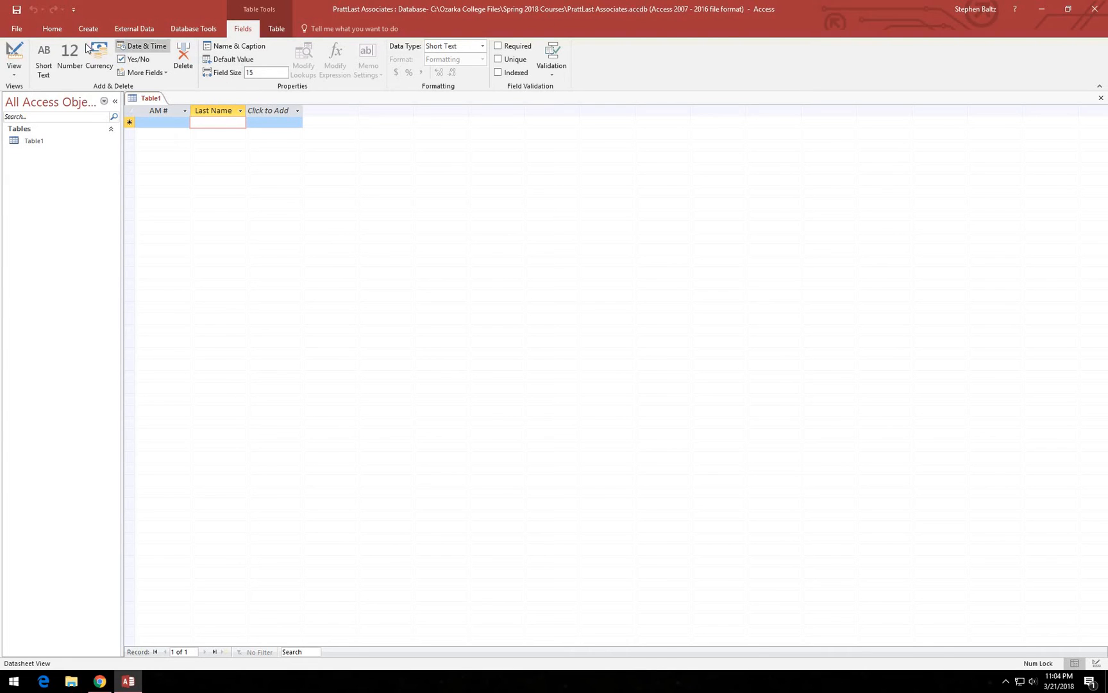
Switch the table to Design view, saving it under the name Account Manager.
left_click(14, 52)
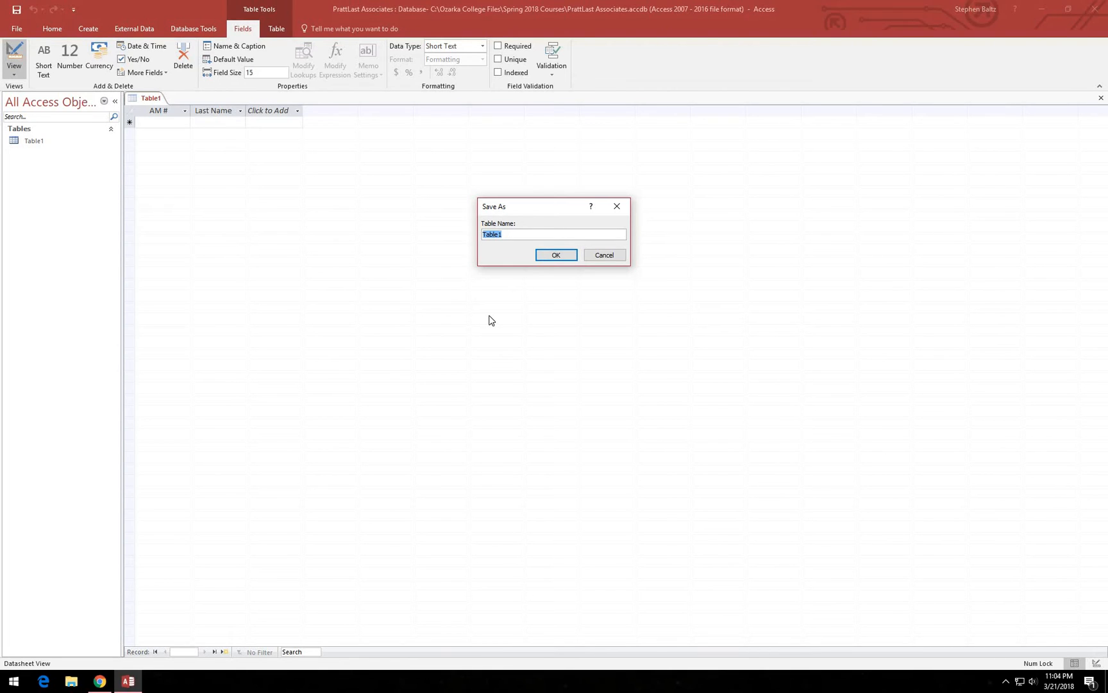
type("Account Manager")
left_click(556, 255)
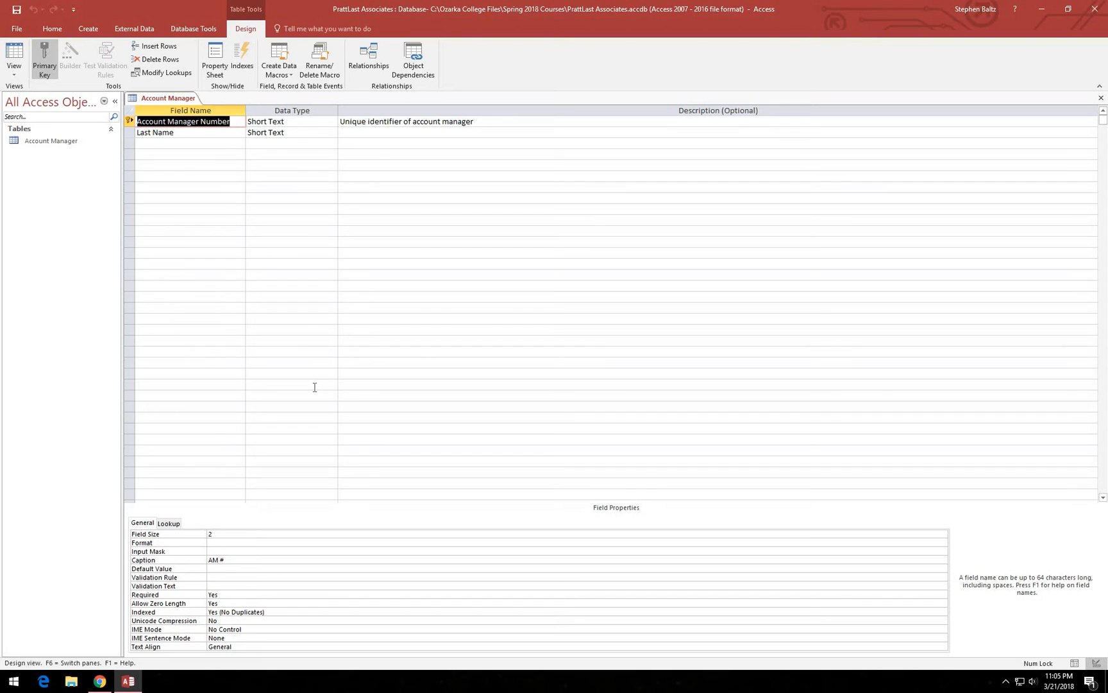
Add a Short Text field named First Name below Last Name and set its field size to 15.
left_click(143, 144)
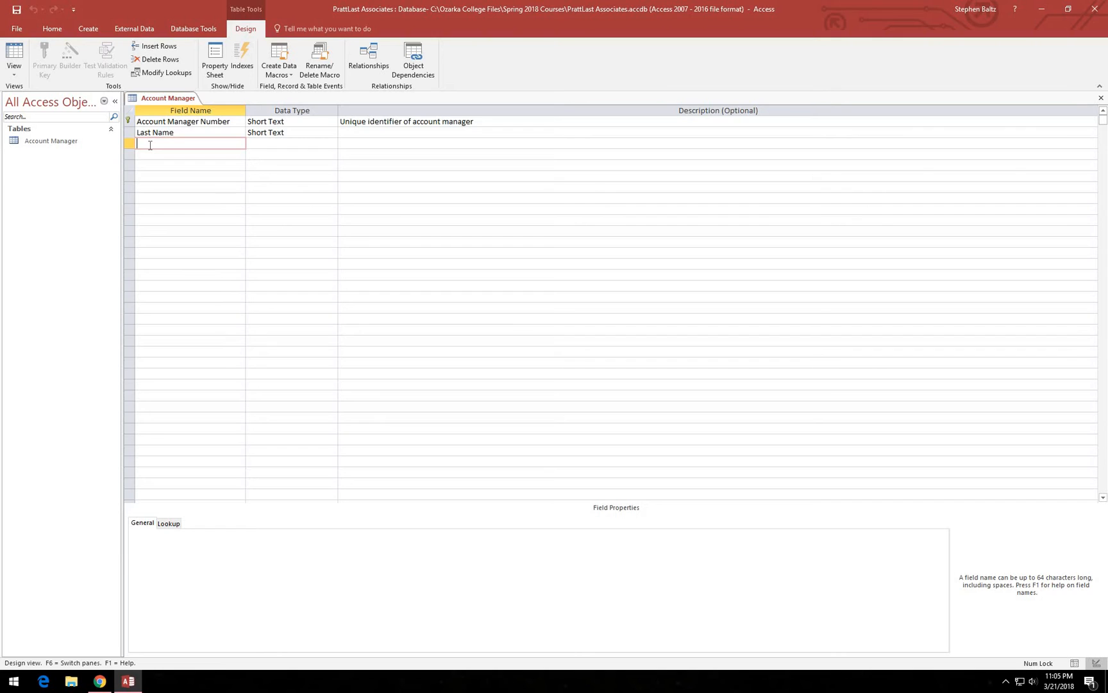
type("First Name")
key("Tab")
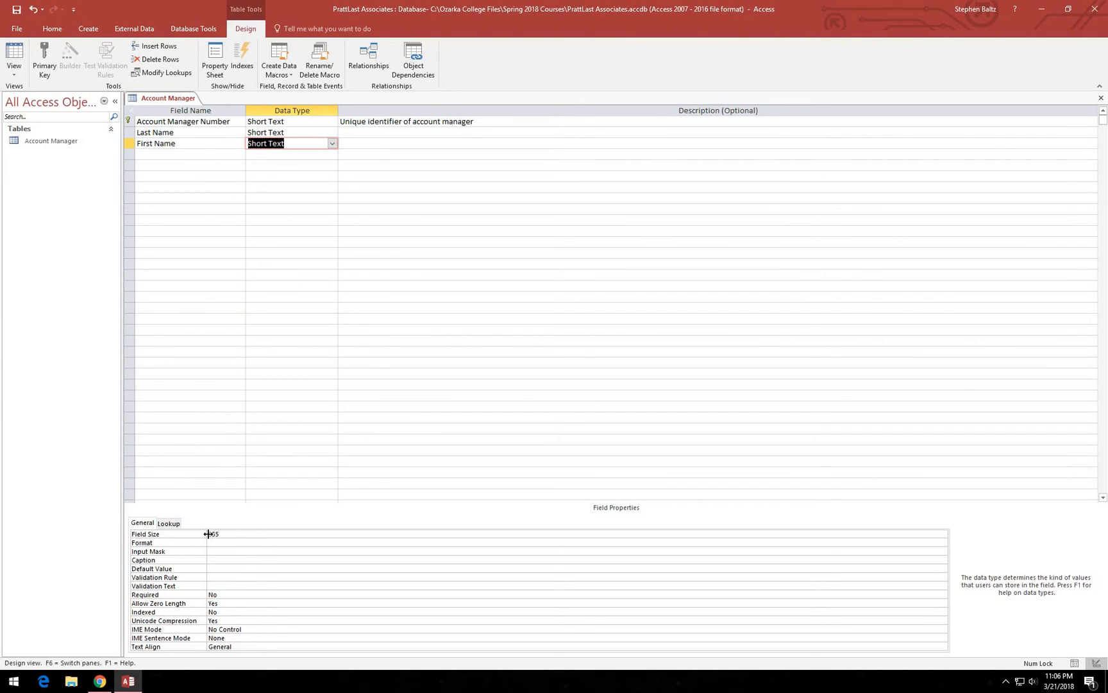
left_click_drag(210, 534, 225, 536)
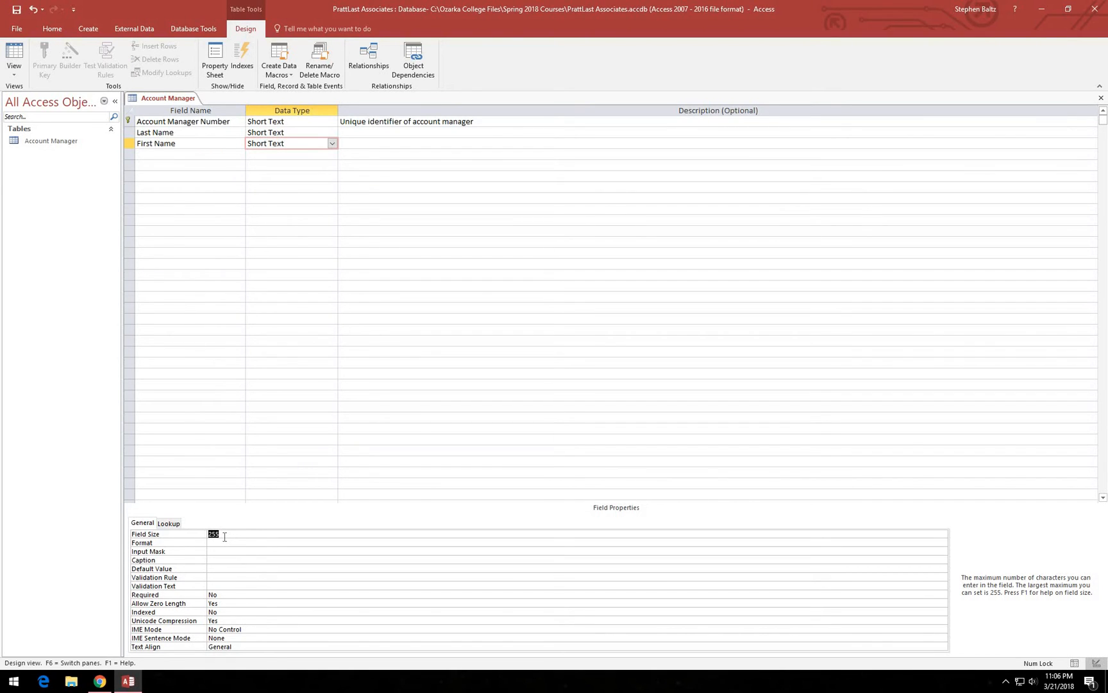
type("15")
Add a Short Text field named Street below First Name and set its field size to 20.
left_click(156, 158)
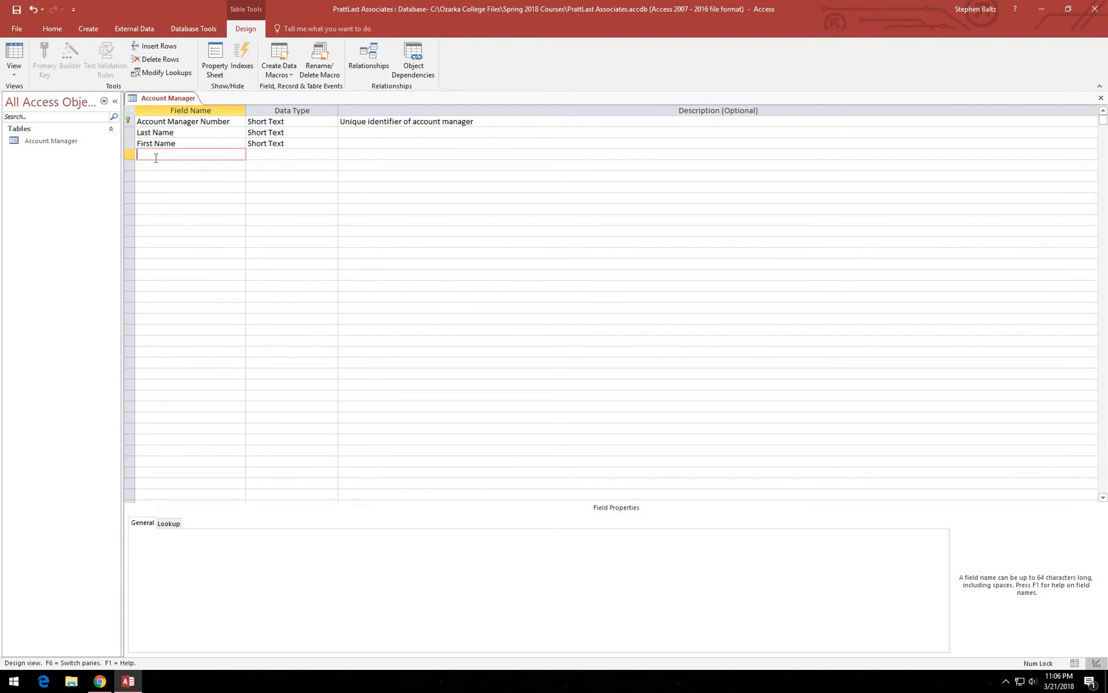
type("Street")
key("Tab")
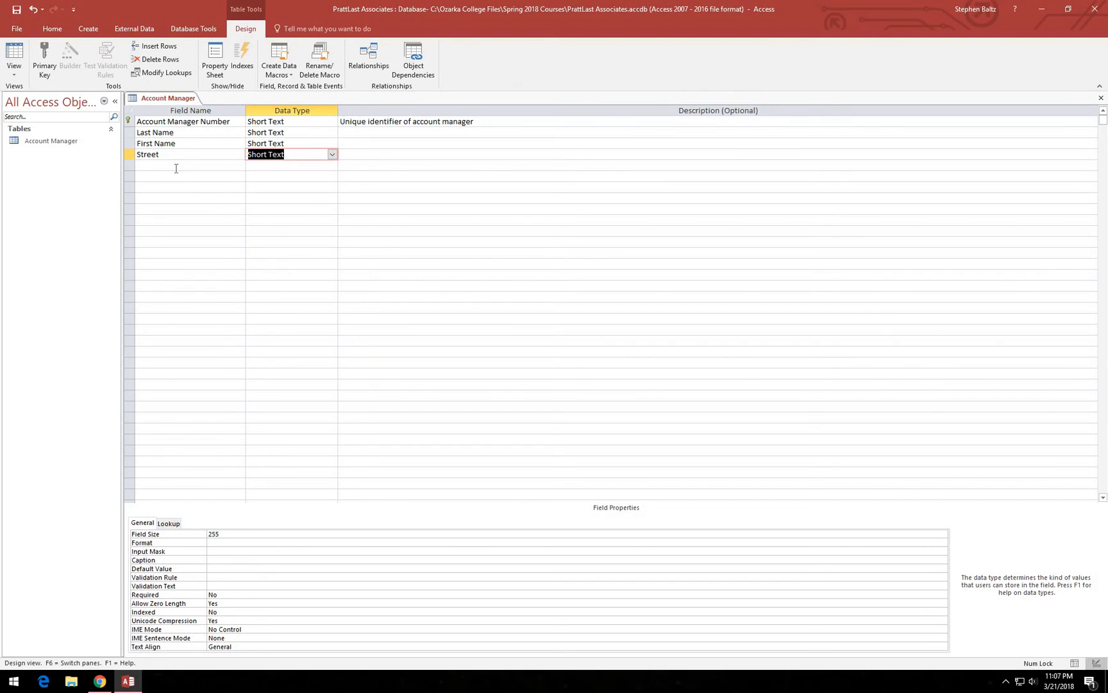
double_click(215, 534)
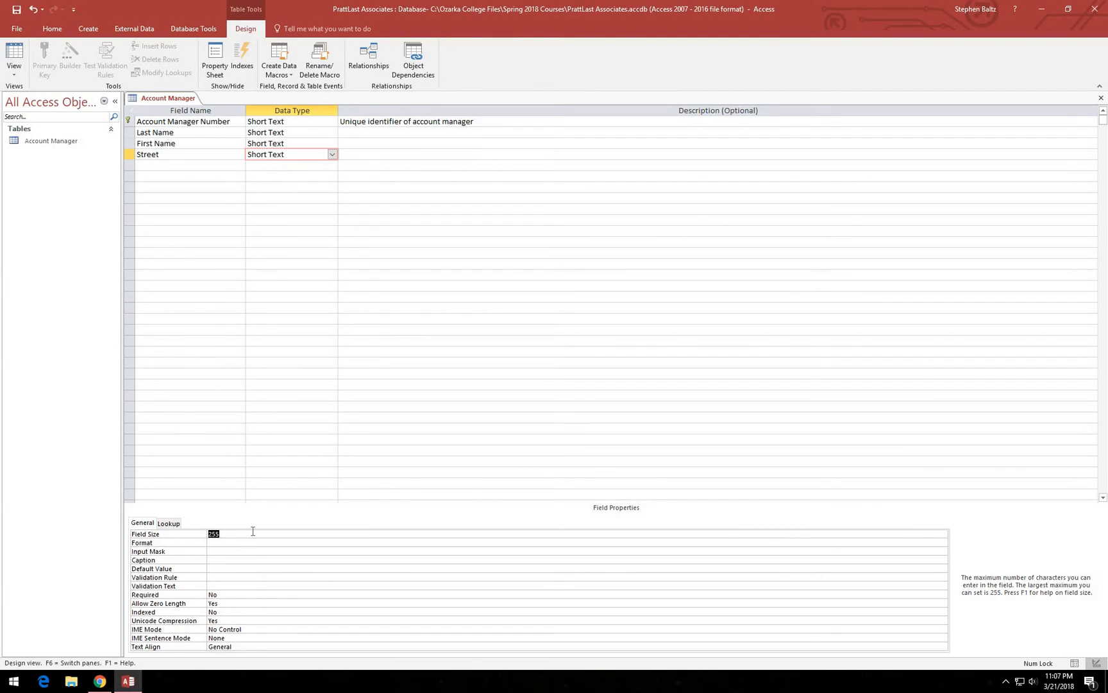
type("20")
Add a Short Text field named City below Street and set its field size to 20.
left_click(147, 166)
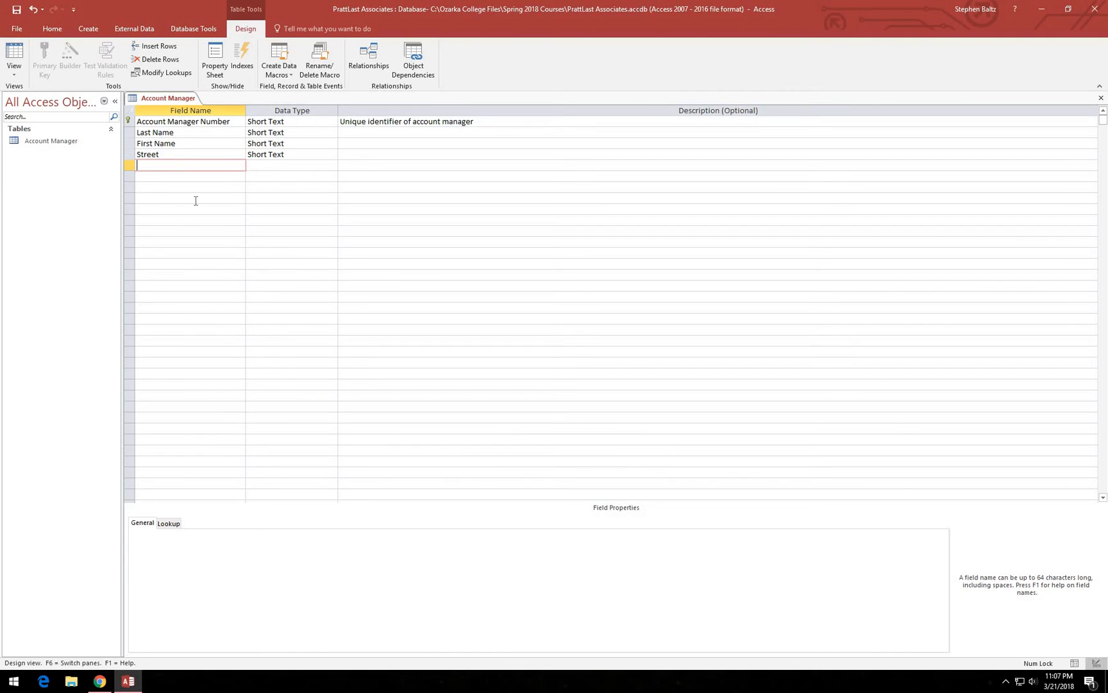
type("City")
key("Tab")
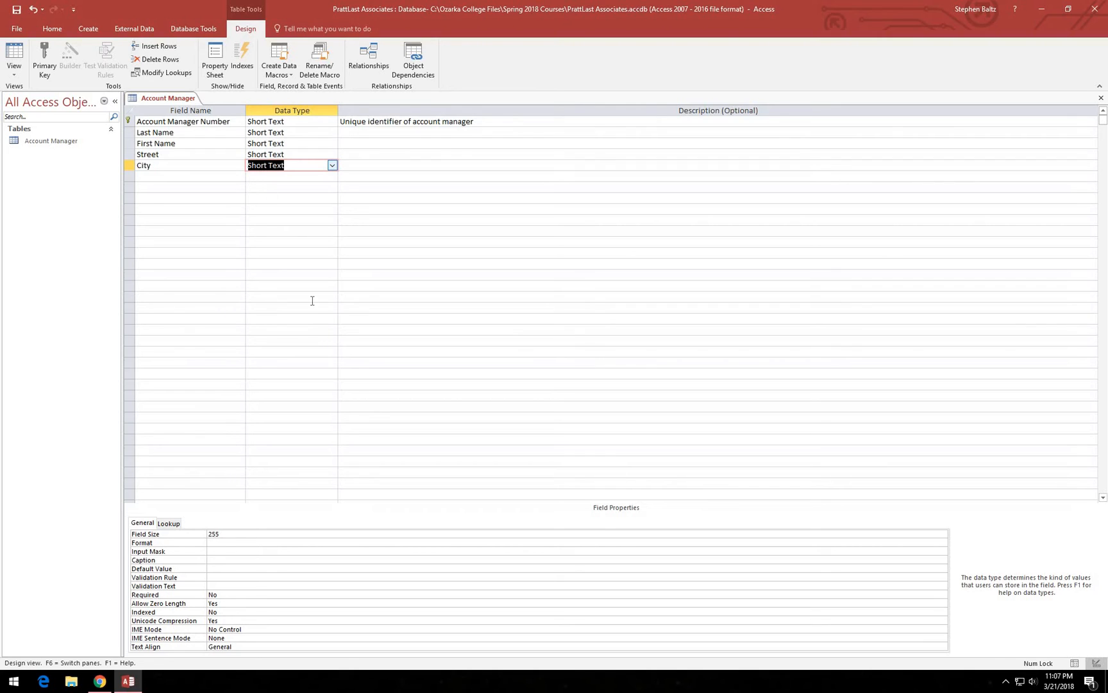
double_click(211, 534)
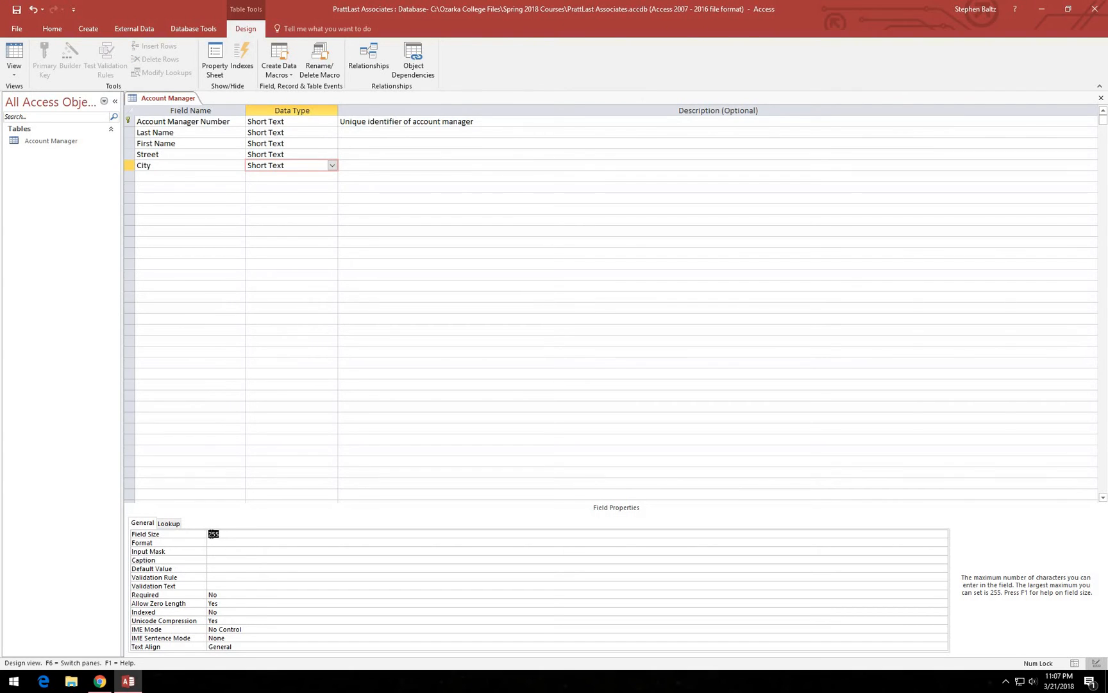
type("20")
Add a Short Text field named State below City and set its field size to 2.
left_click(140, 176)
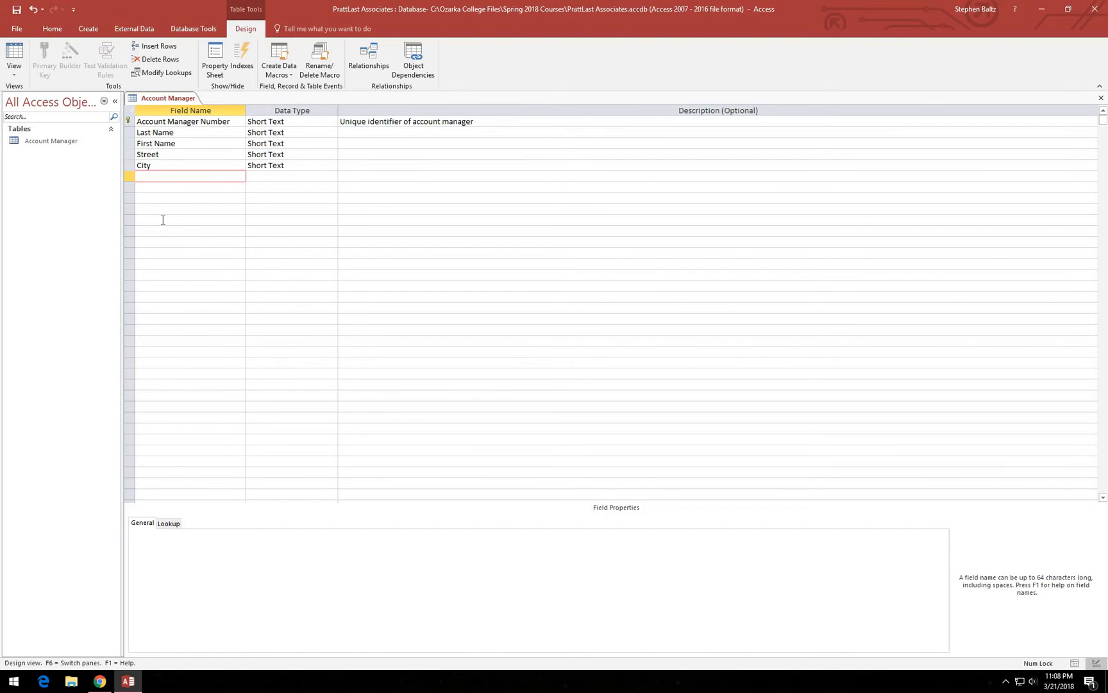
type("State")
key("Tab")
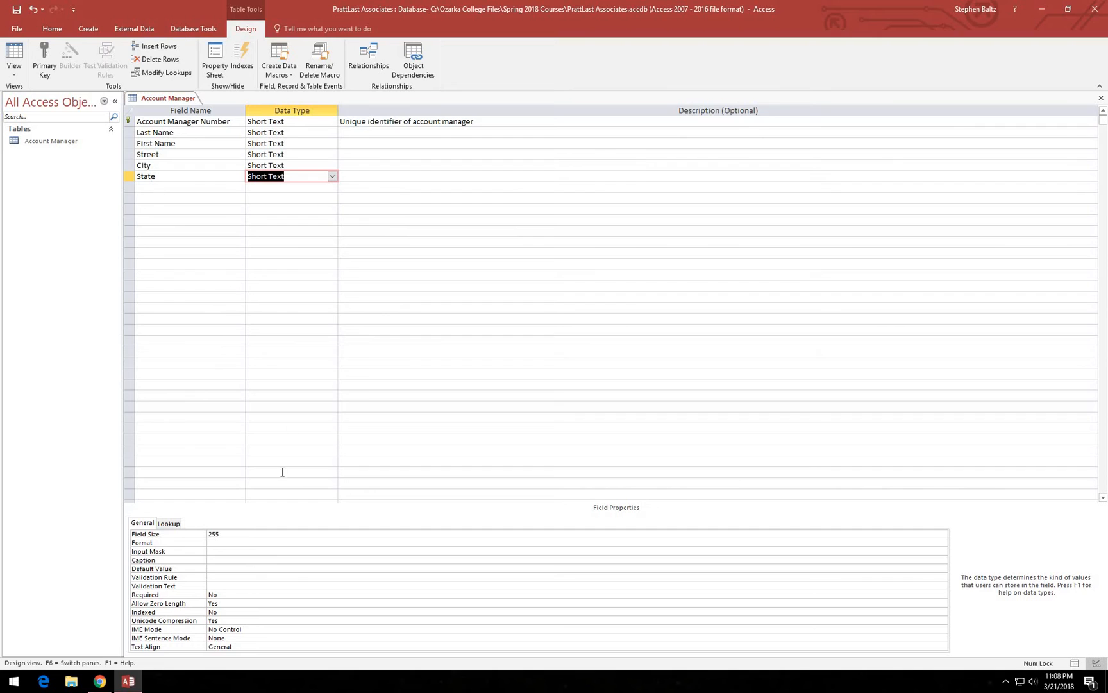
double_click(215, 534)
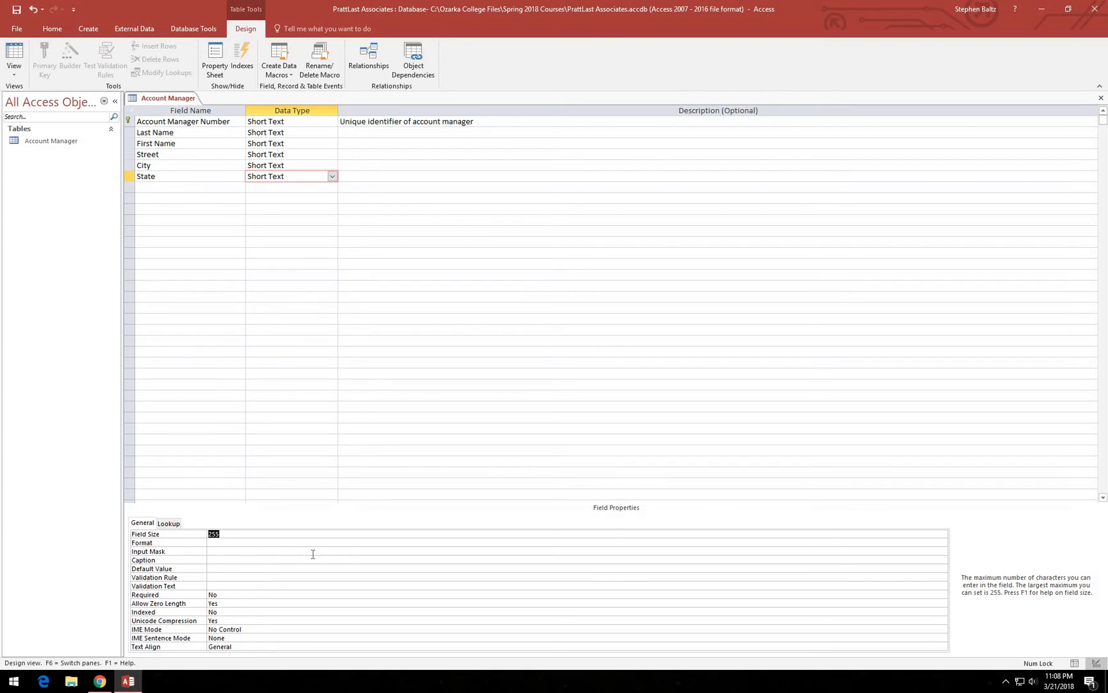
type("2")
Add a Short Text field named Postal Code below State and set its field size to 5.
left_click(149, 188)
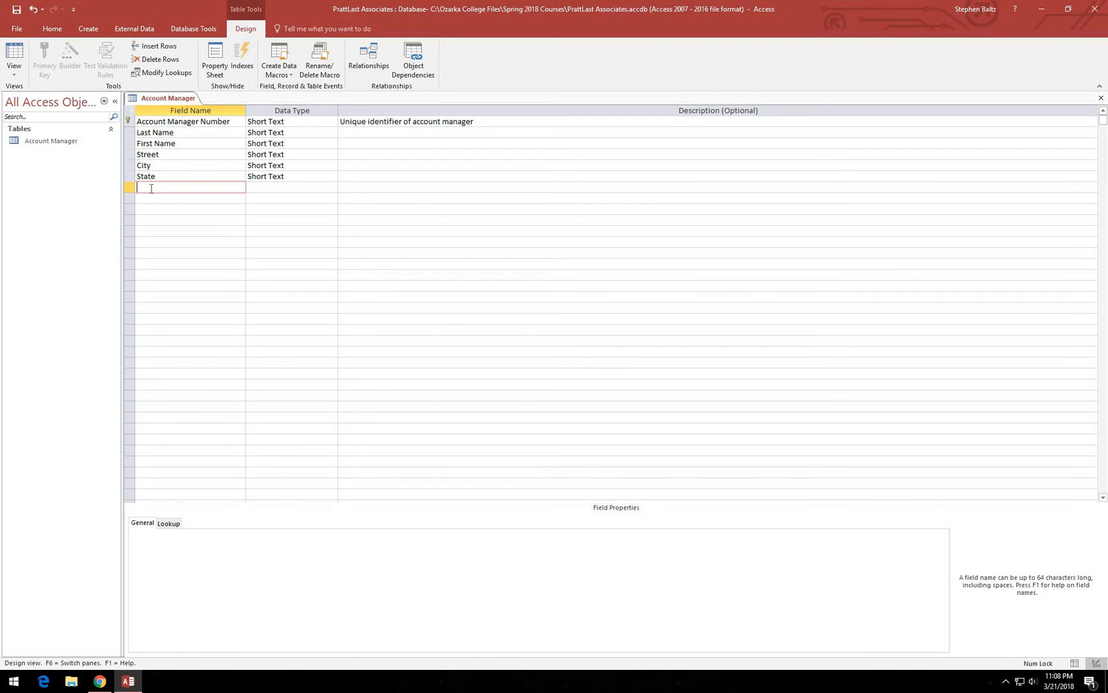
type("Postal Code")
key("Tab")
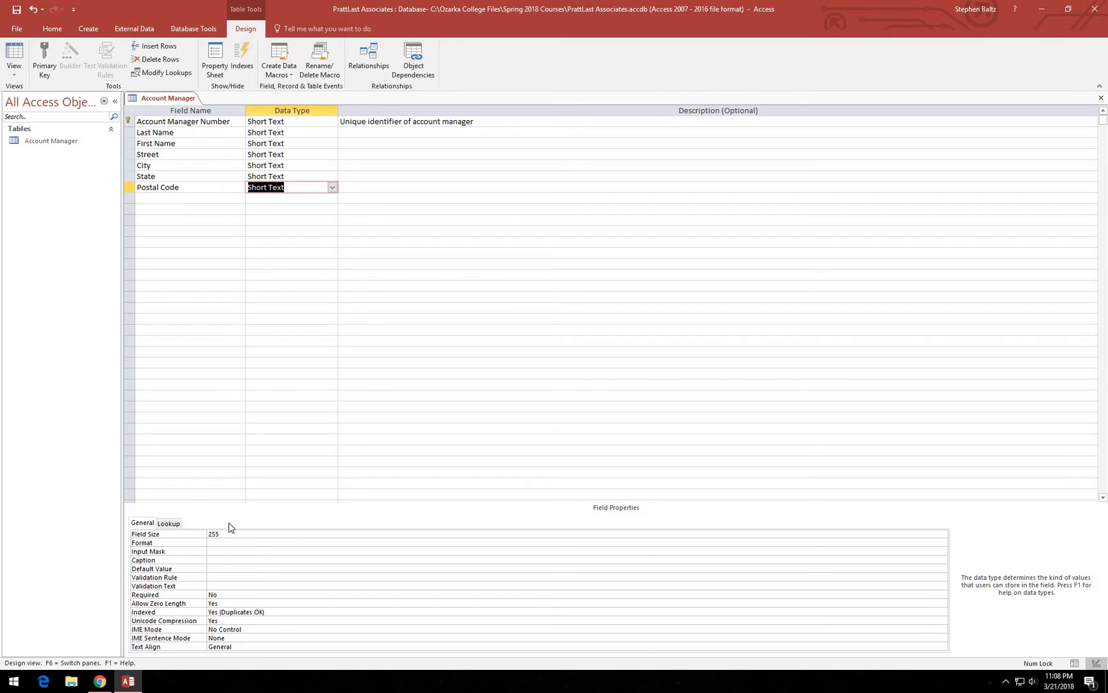
double_click(215, 536)
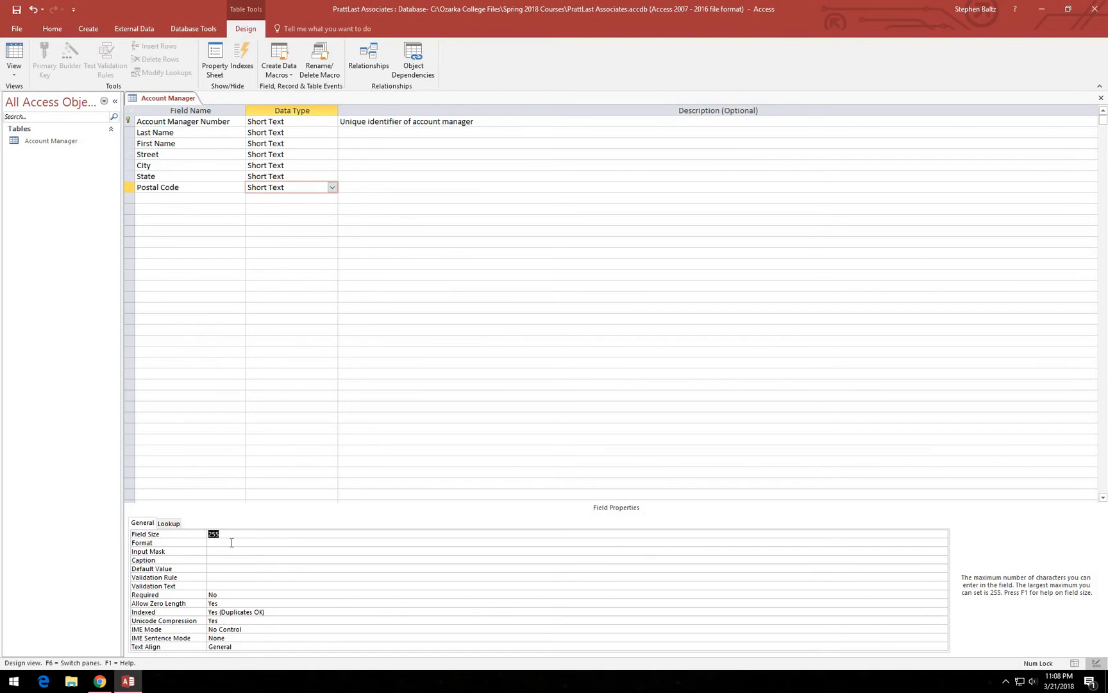
type("5")
Add a field named Start Date below Postal Code with the Date/Time data type.
left_click(148, 197)
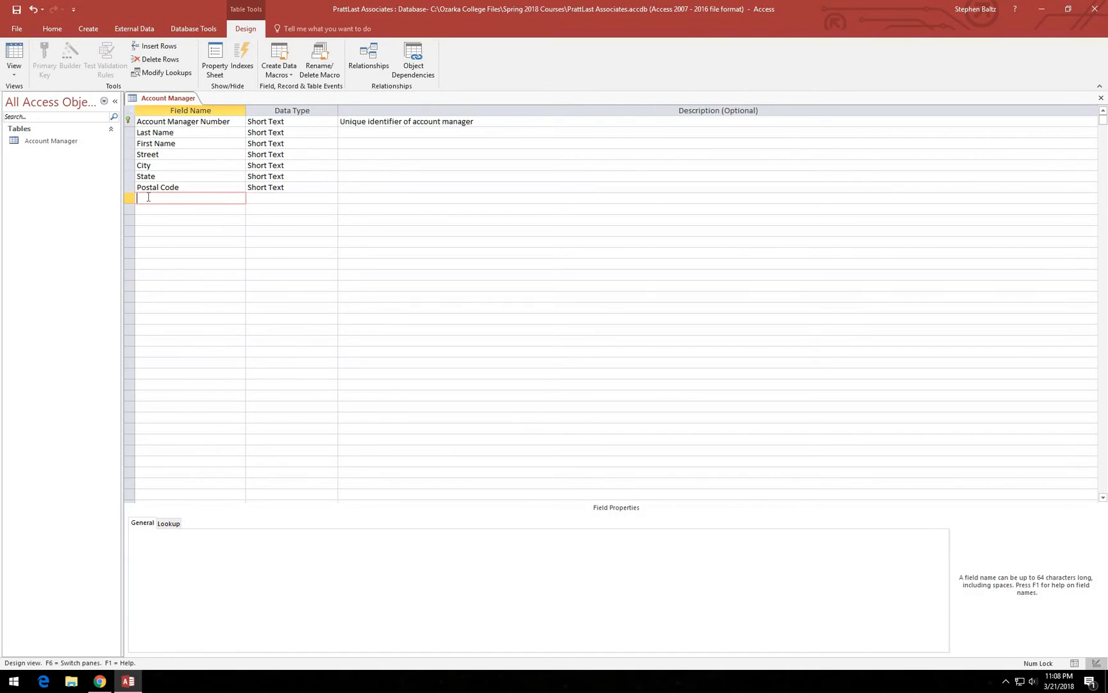
type("Start DAte")
key("BackSpace")
key("BackSpace")
key("Tab")
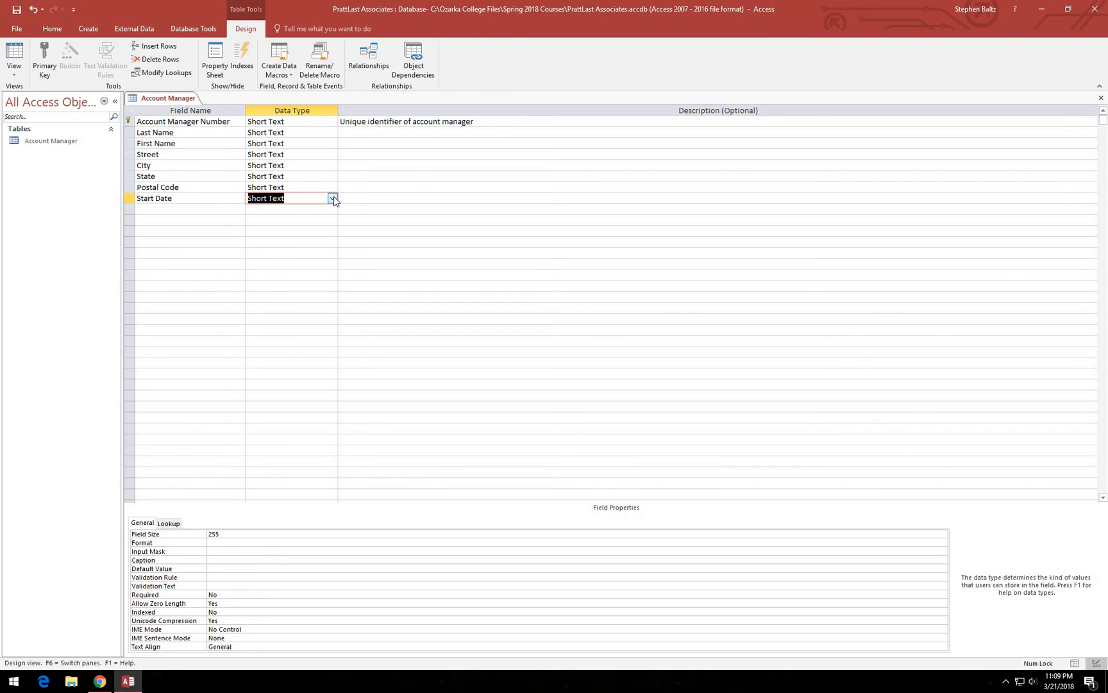
left_click(332, 199)
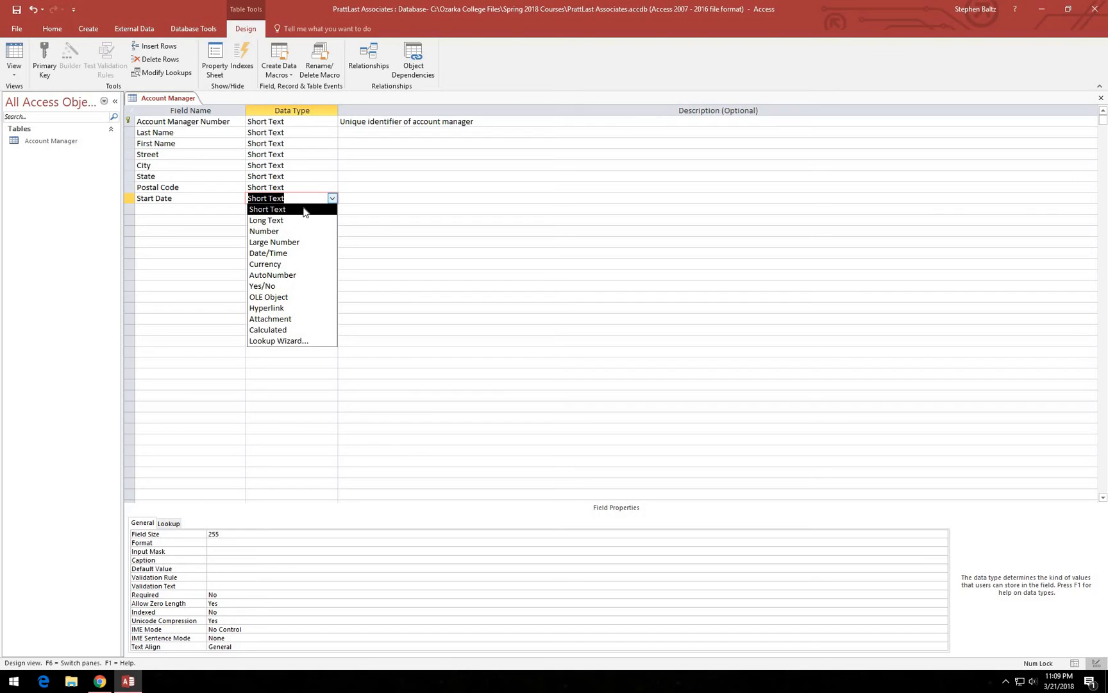
left_click(287, 253)
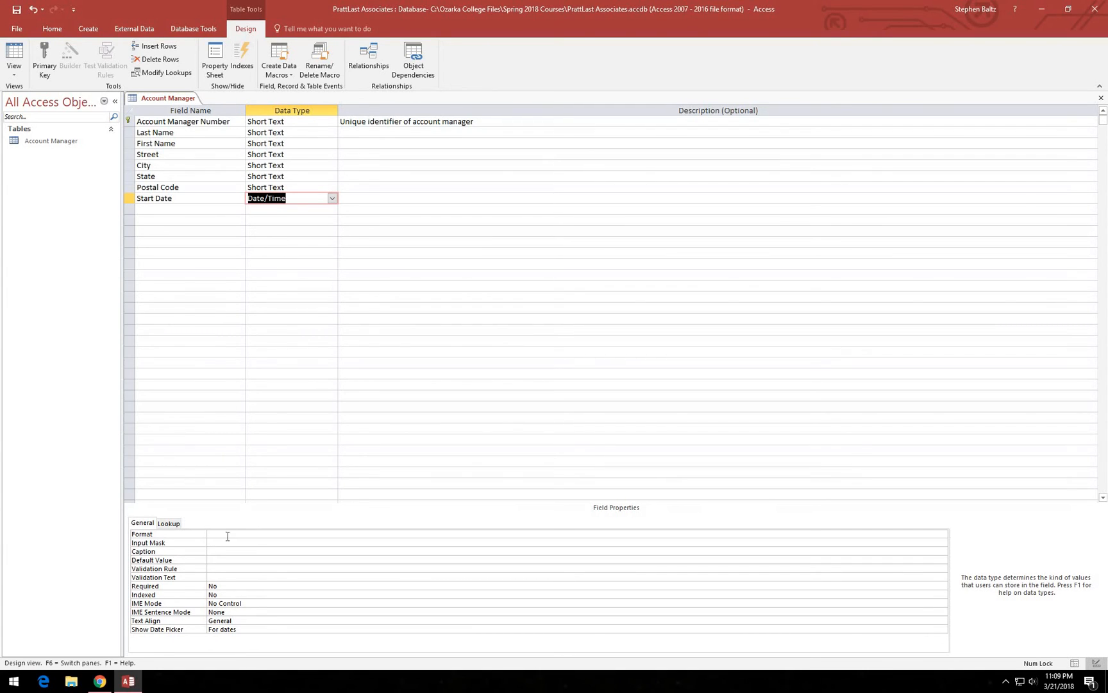
Add a field named Salary below Start Date with the Currency data type.
left_click(156, 212)
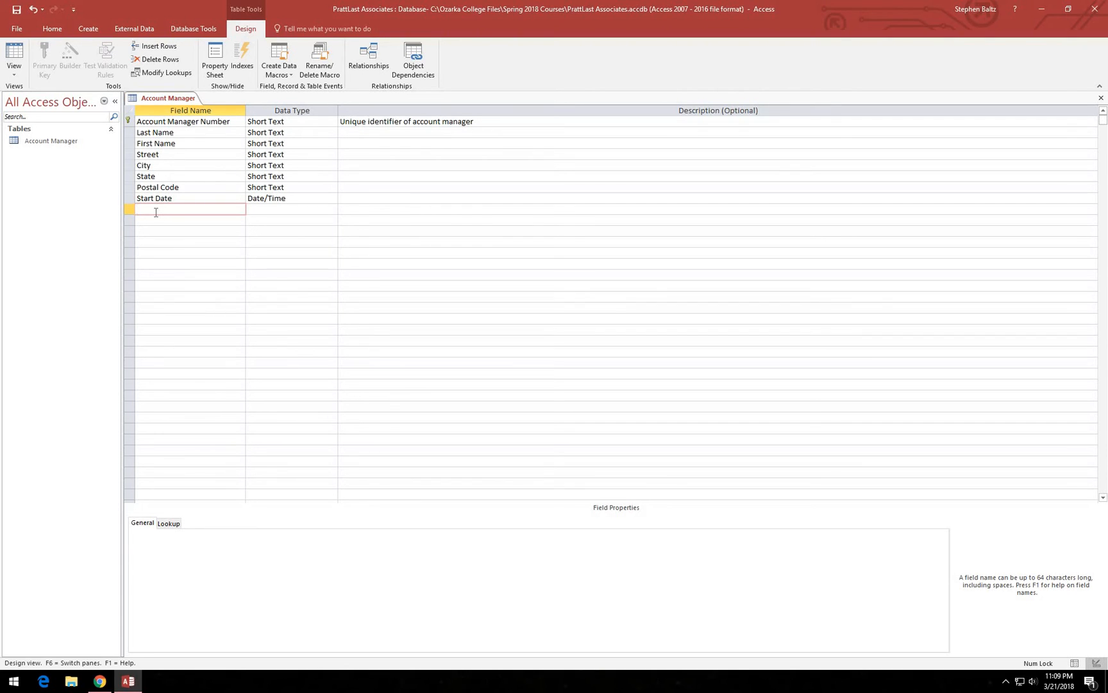
type("Salary")
key("Tab")
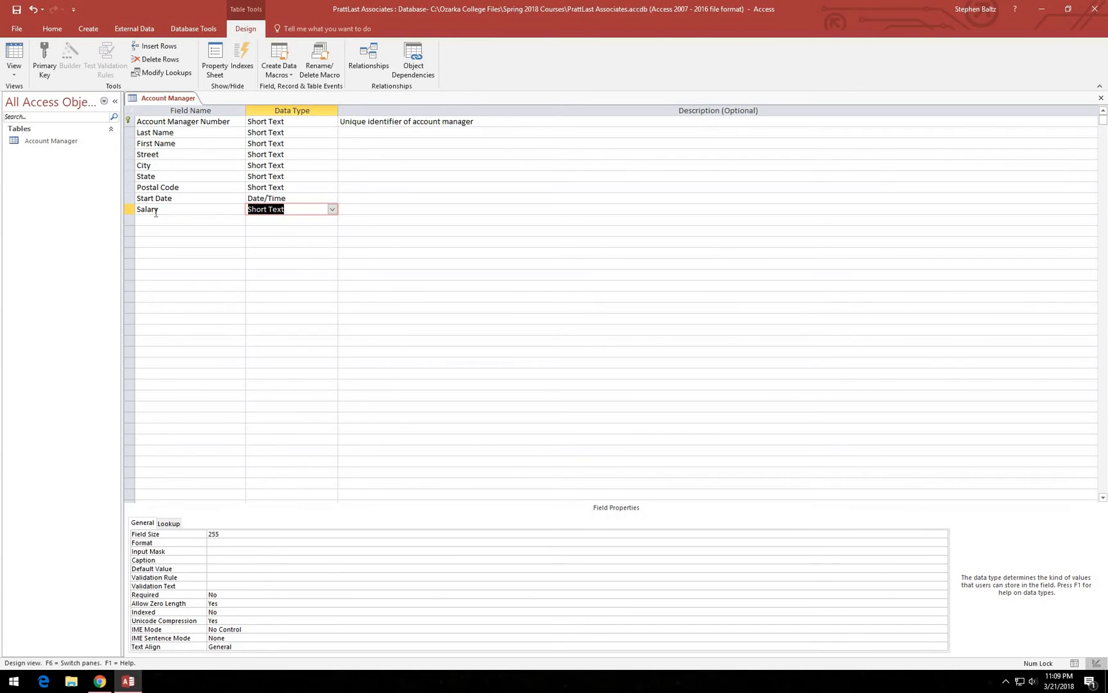
left_click(333, 210)
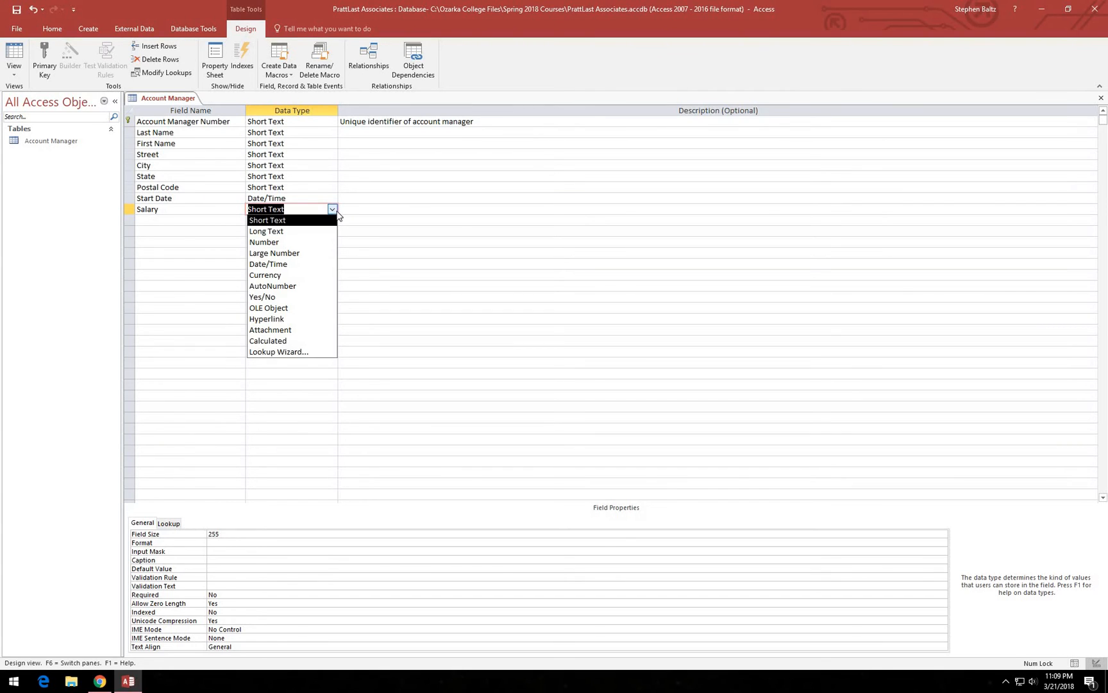
left_click(308, 275)
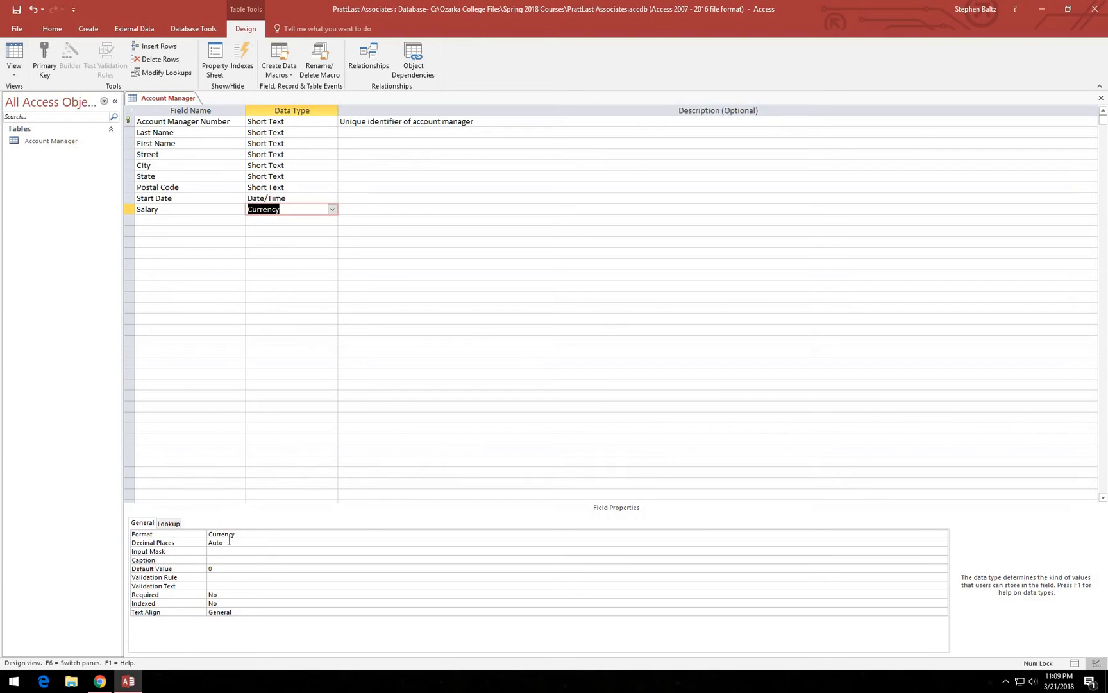
Add a field named Bonus Rate below Salary with the Number data type.
left_click(147, 221)
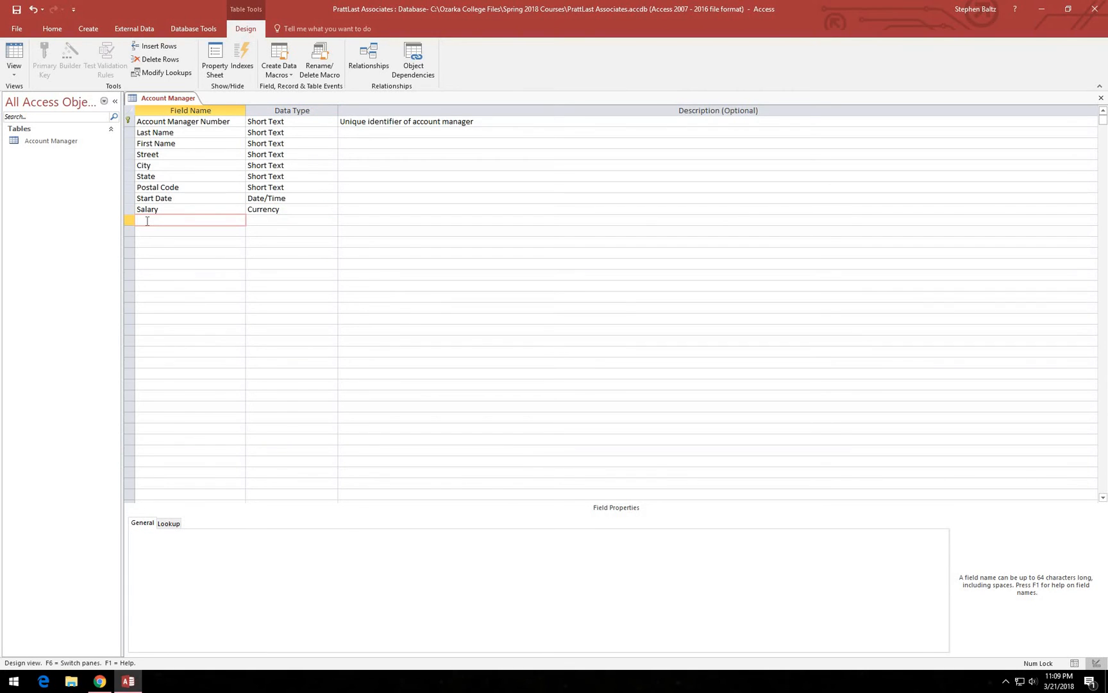
type("Bonus Rate")
key("Tab")
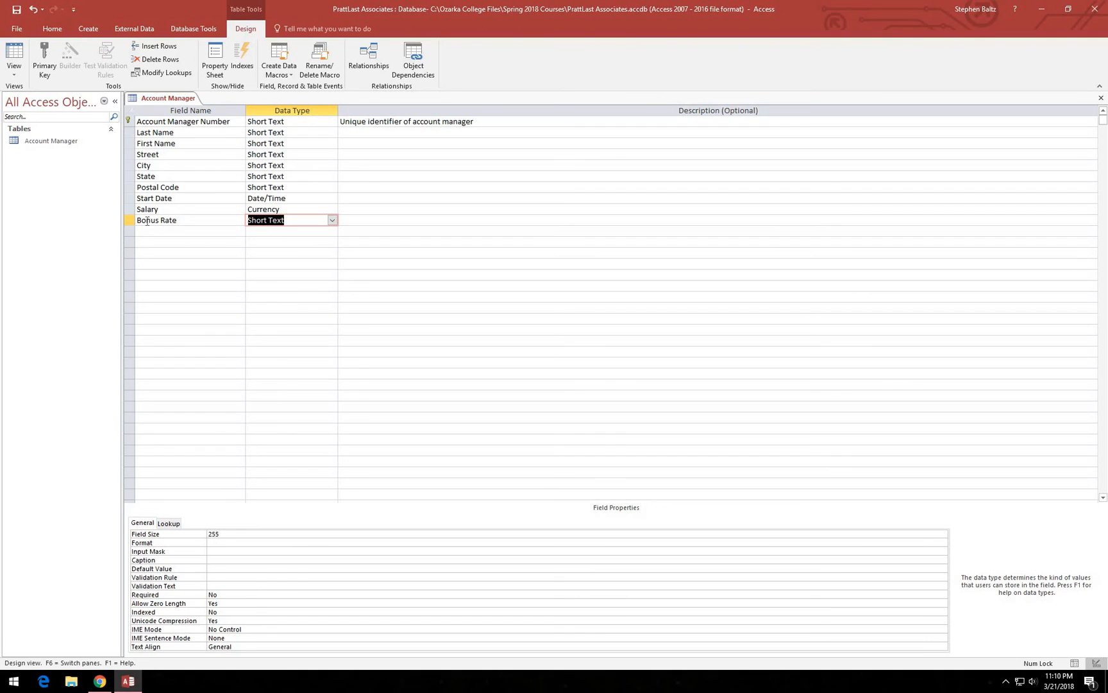
left_click(334, 222)
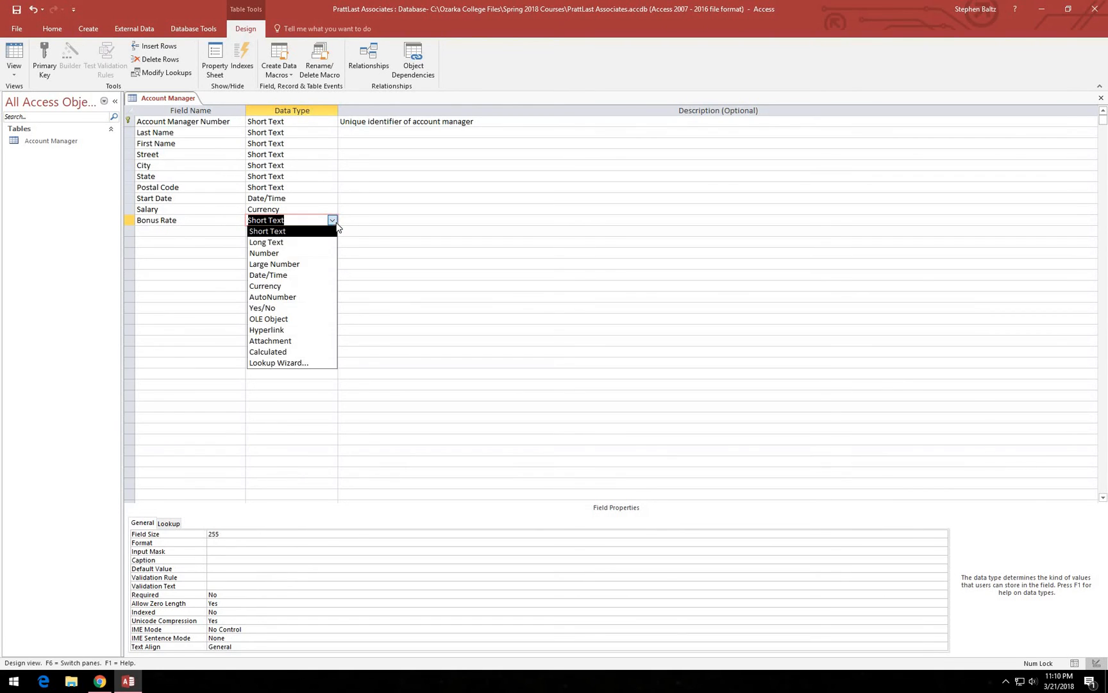
left_click(315, 249)
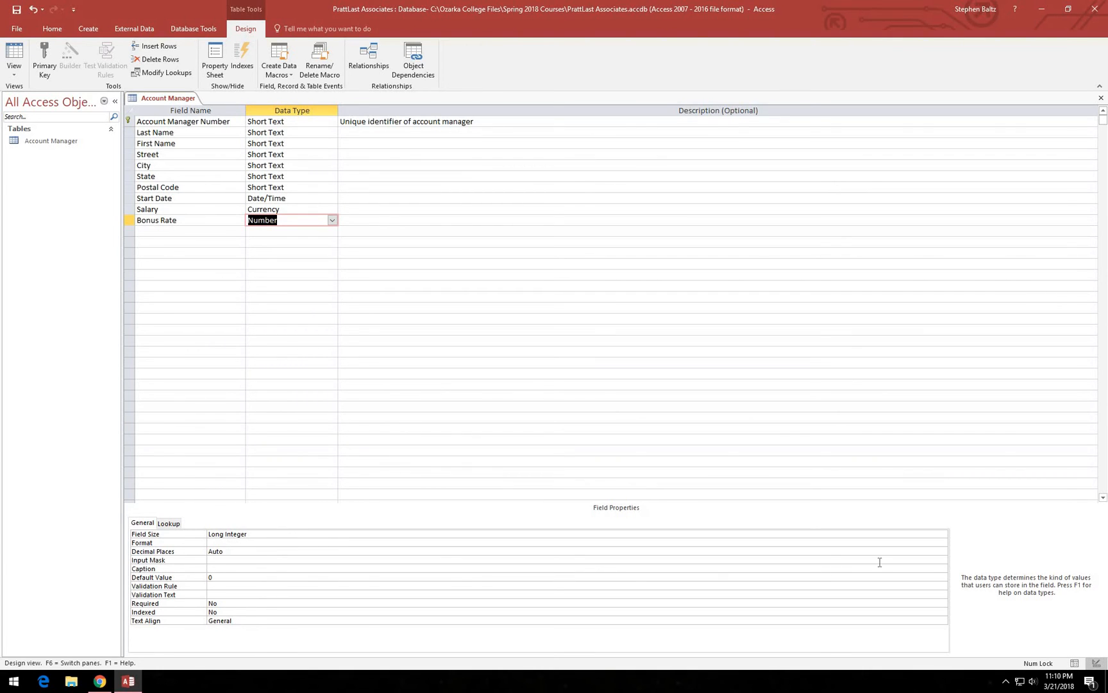
Set the Bonus Rate field's size to Single, its format to Fixed and its decimal places to 2.
left_click(942, 535)
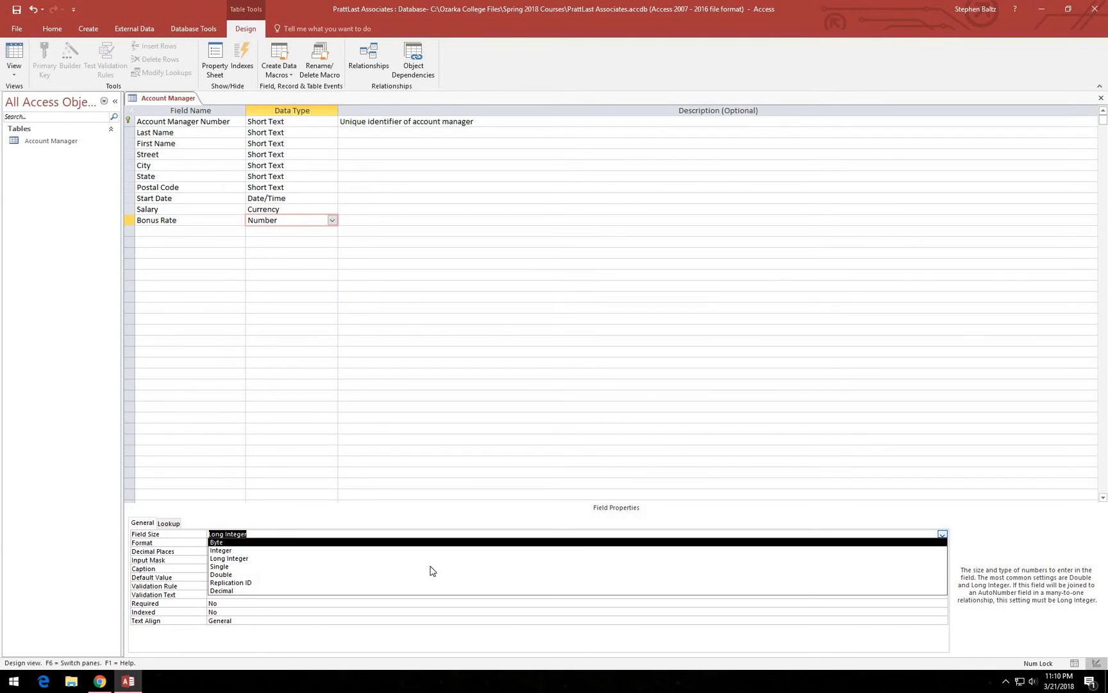
left_click(226, 569)
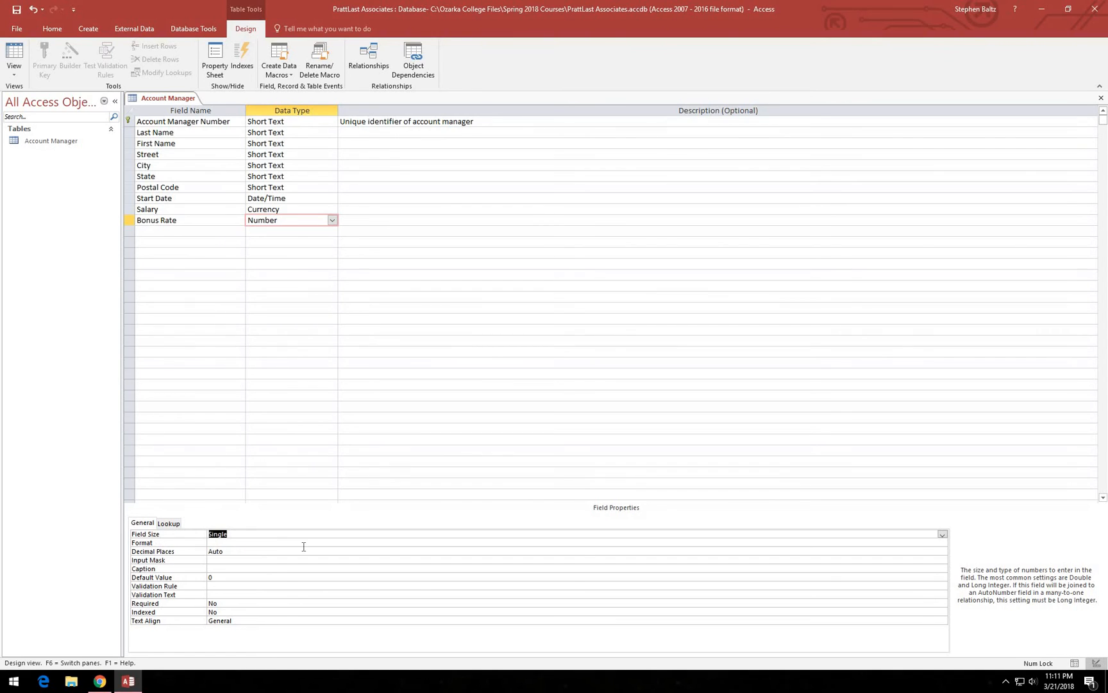
left_click(943, 544)
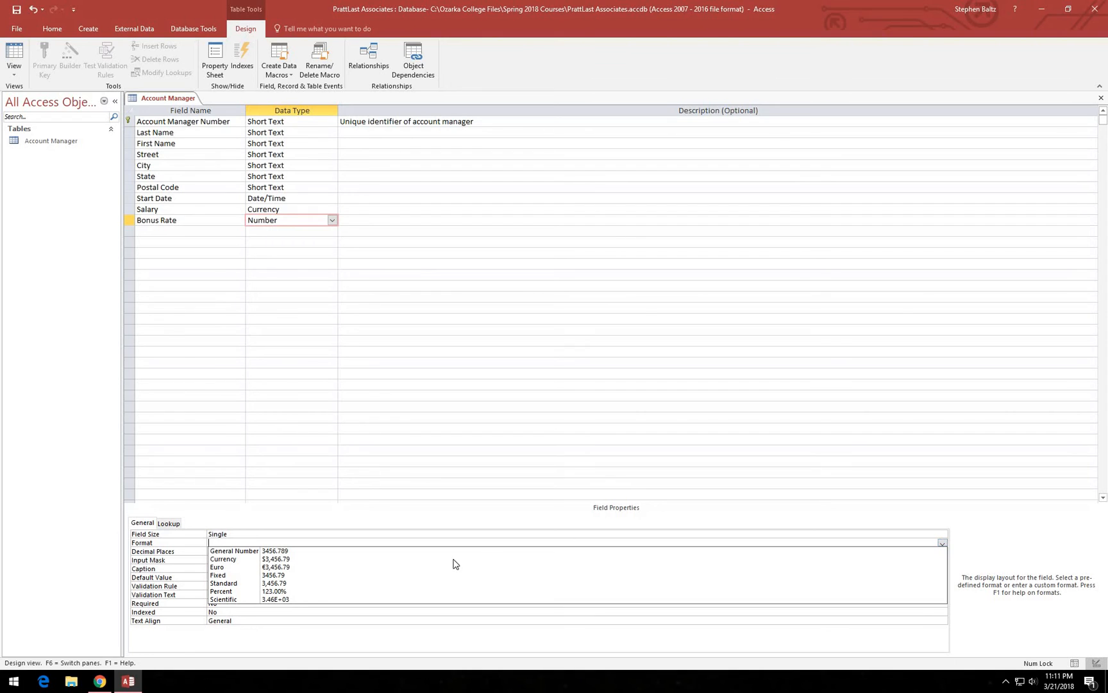
left_click(227, 575)
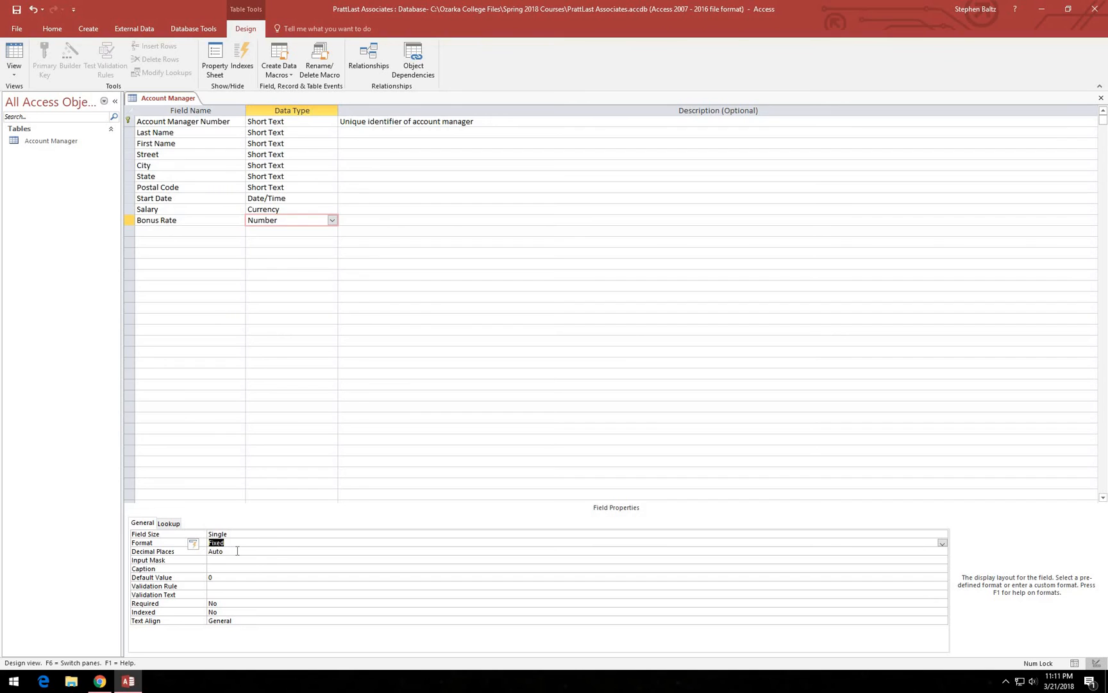
left_click(943, 552)
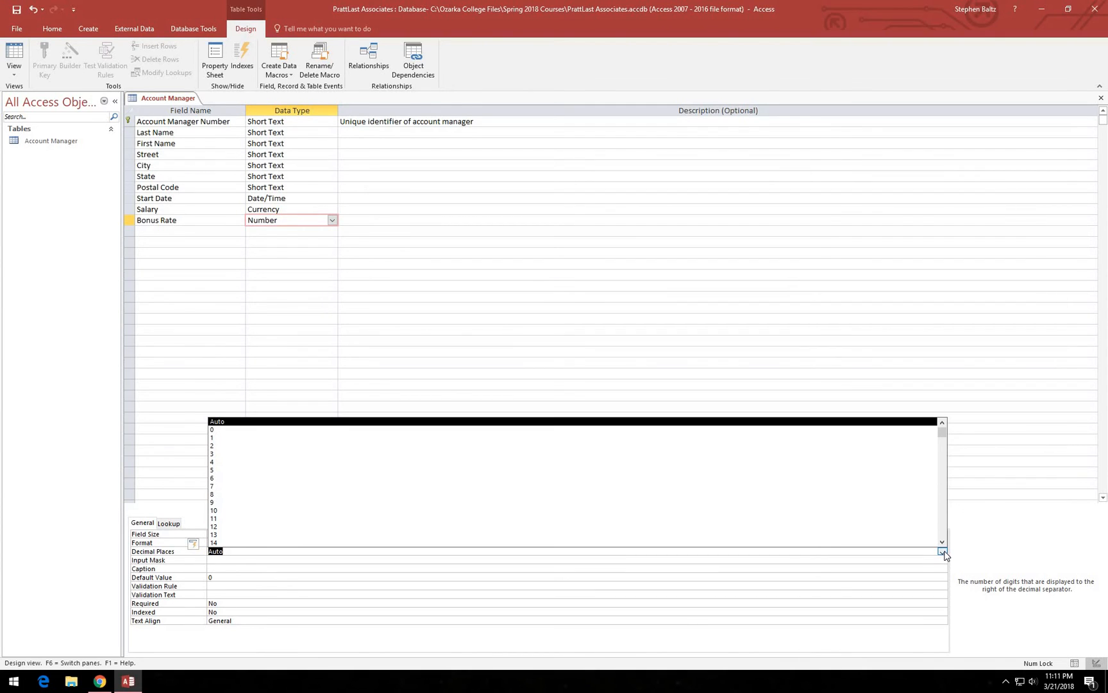
left_click(285, 446)
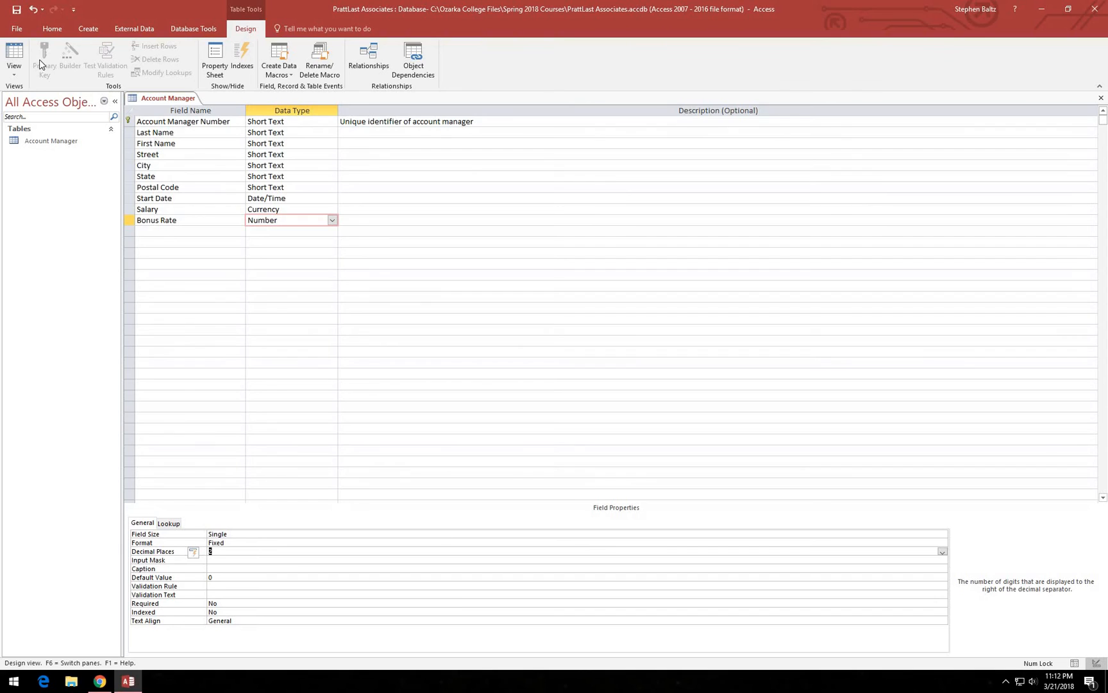
Save the Account Manager table design and close the table.
left_click(16, 10)
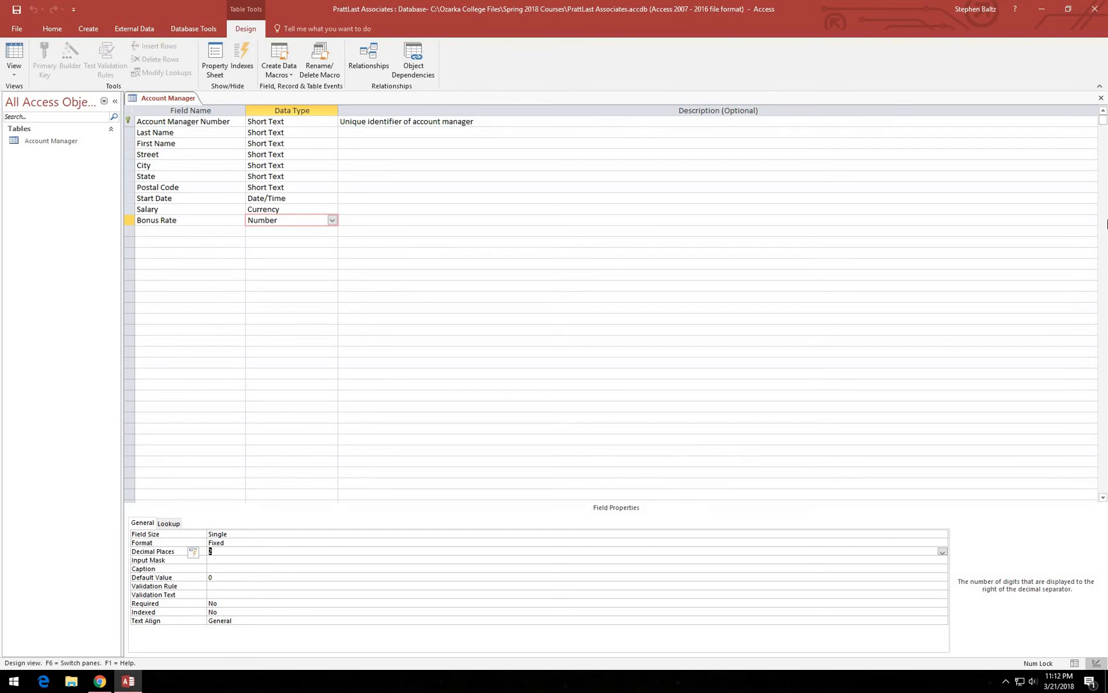
left_click(1102, 101)
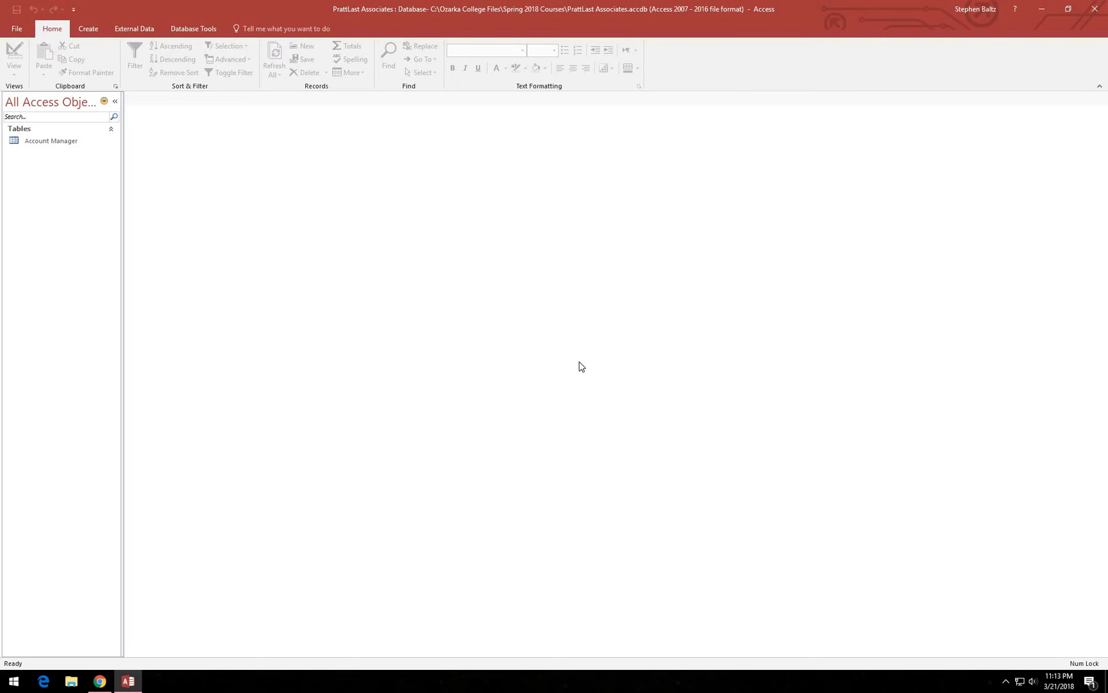
Open the Account Manager table in Datasheet view and collapse the Navigation Pane.
right_click(56, 143)
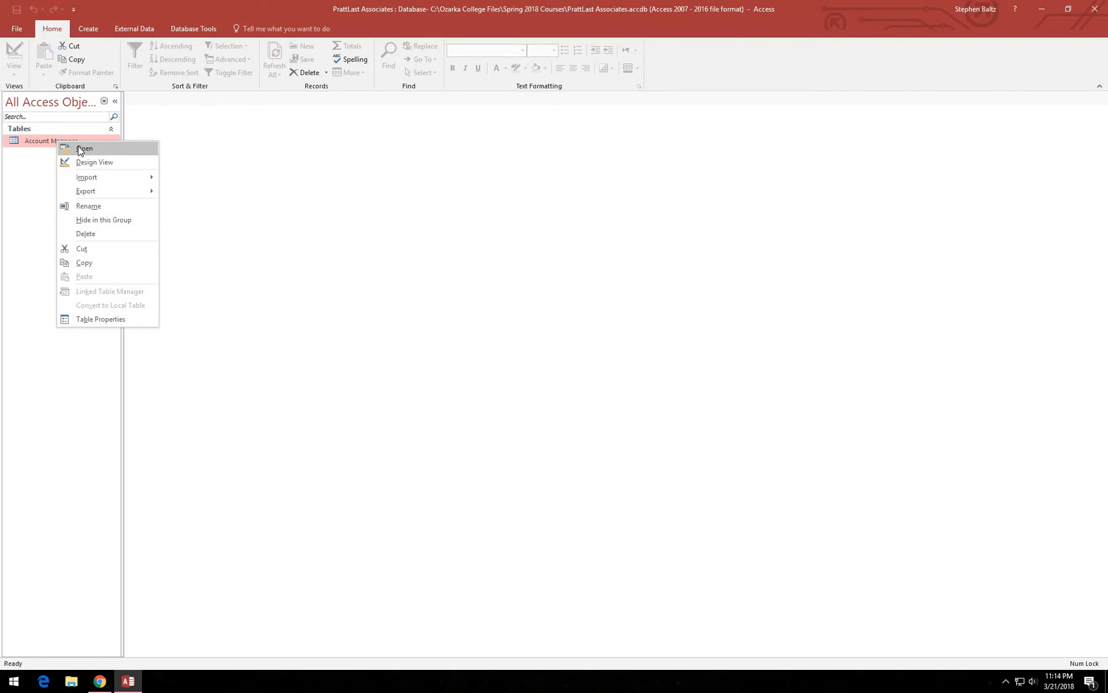
left_click(81, 149)
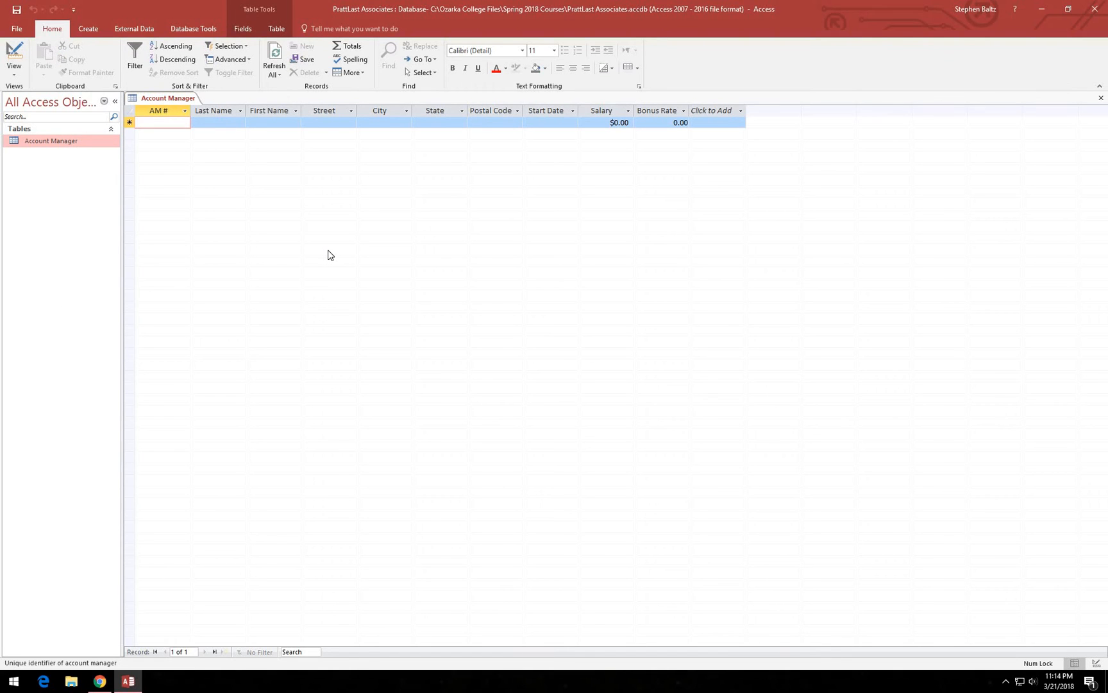
left_click(115, 106)
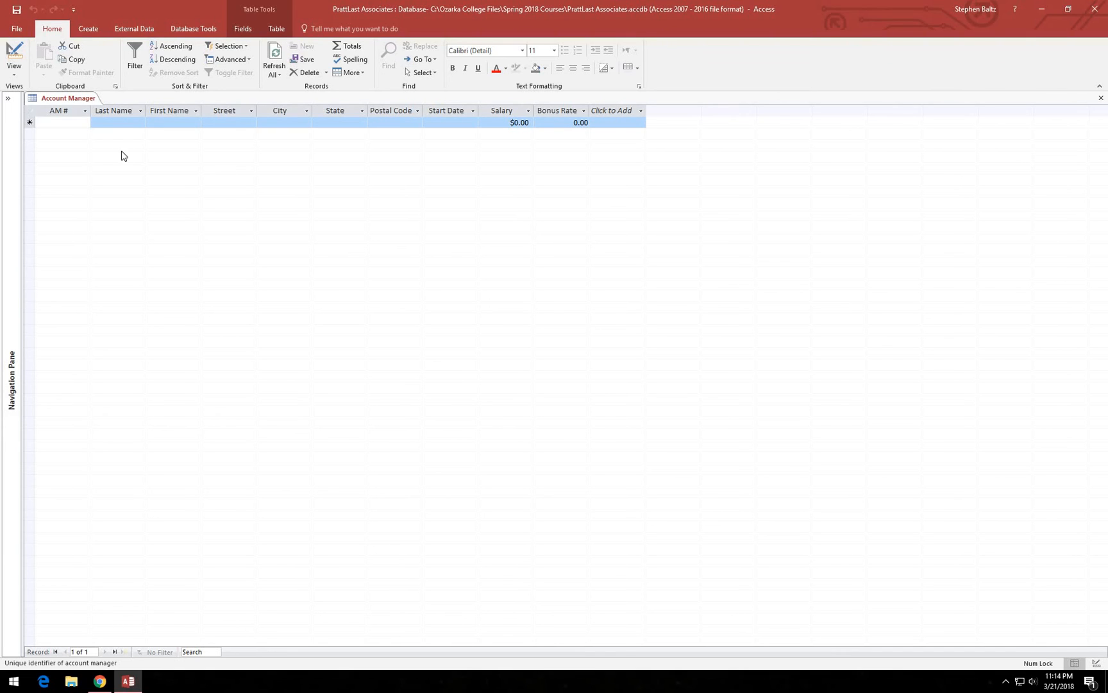
Begin the first record in the Account Manager table with the manager's AM #, last name and first name.
left_click(60, 122)
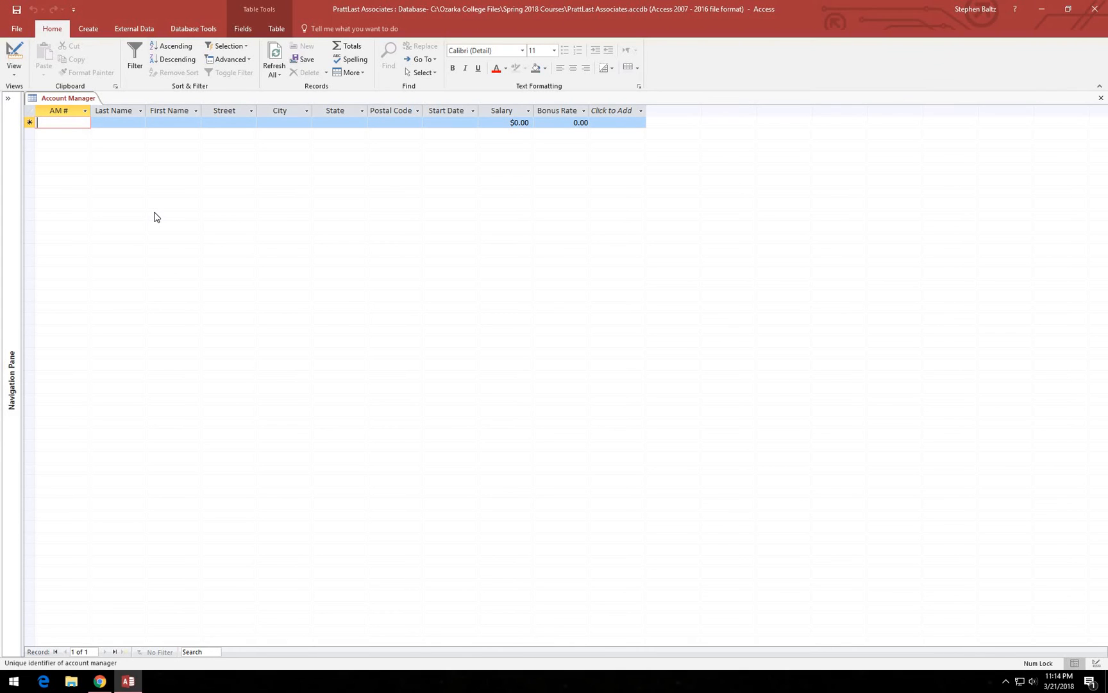
type("42")
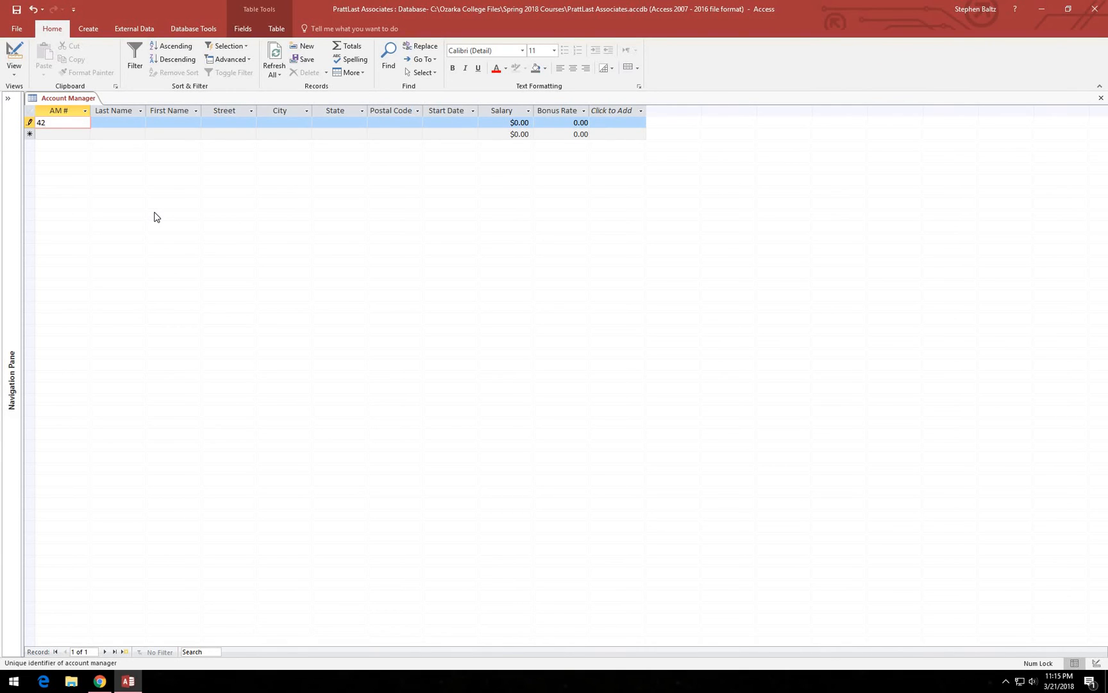
key("Tab")
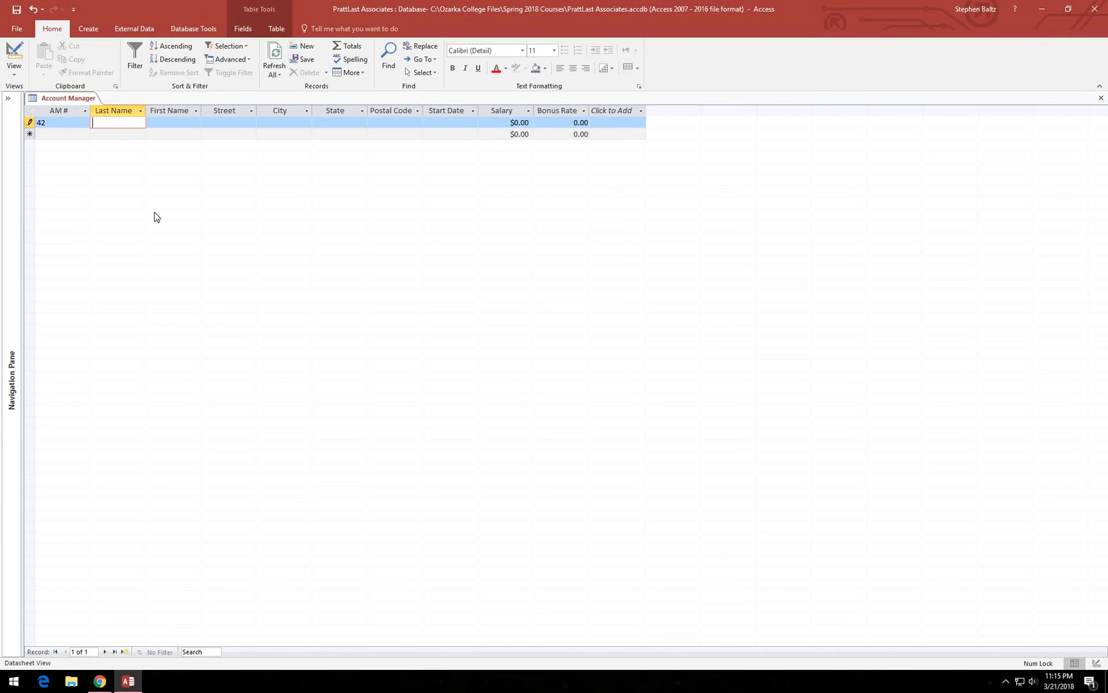
type("Lu")
key("Tab")
type("Peter")
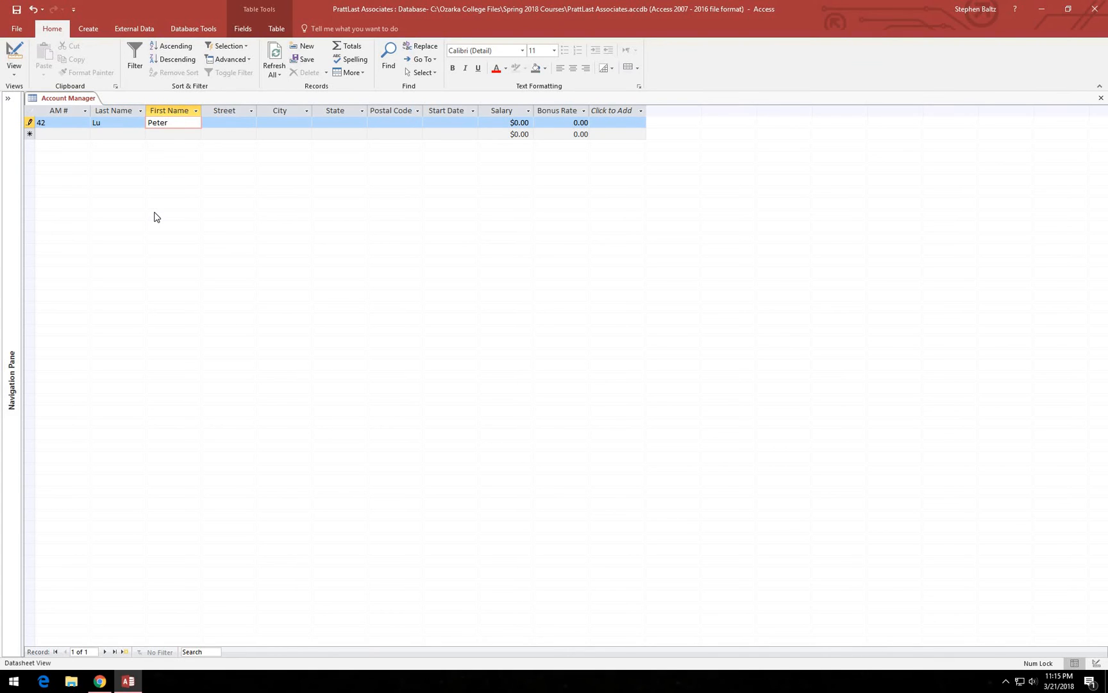
key("Tab")
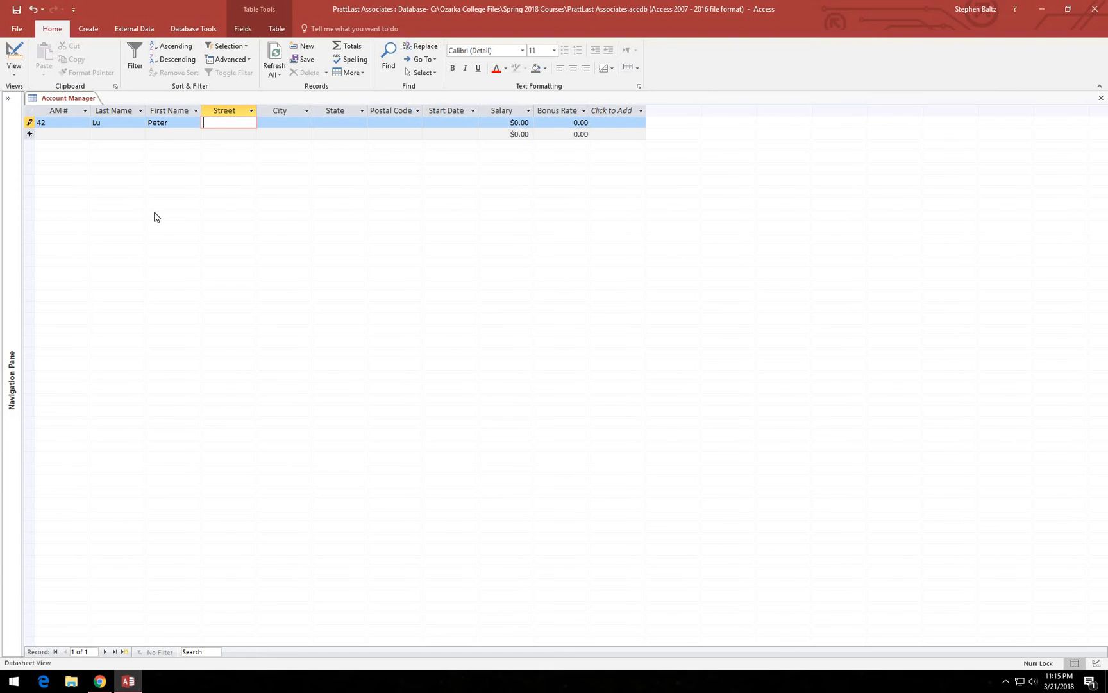
Fill in the first account manager's street, city, state and postal code.
type("5624")
type(" Murr")
type("ay Ave.")
key("Tab")
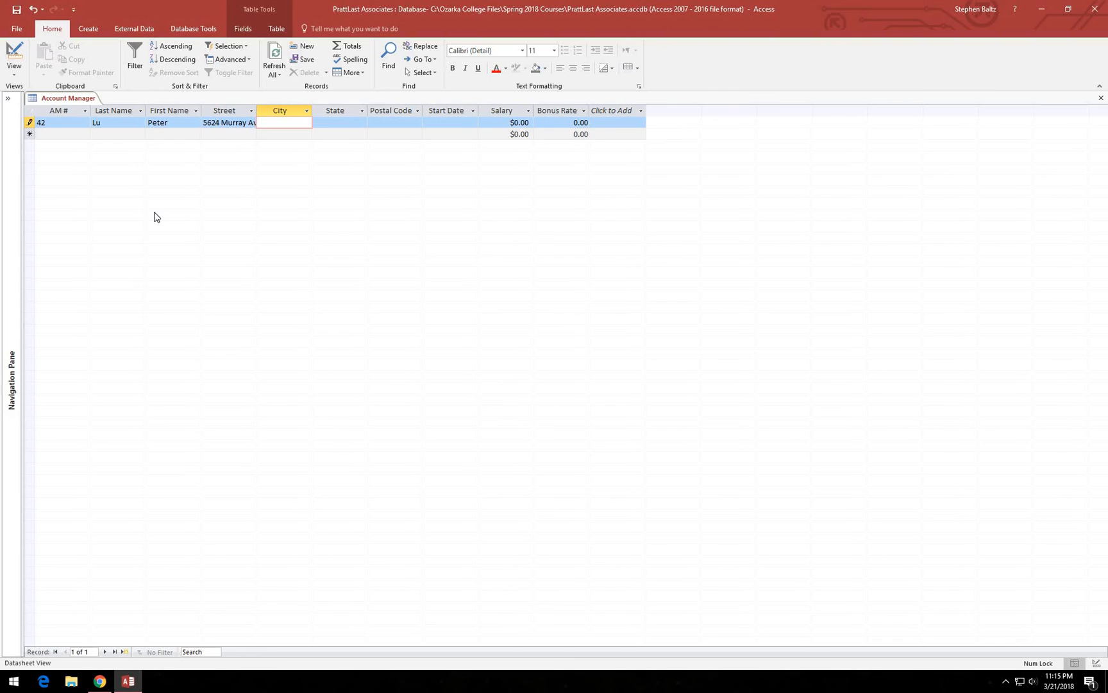
type("Davidson")
key("Tab")
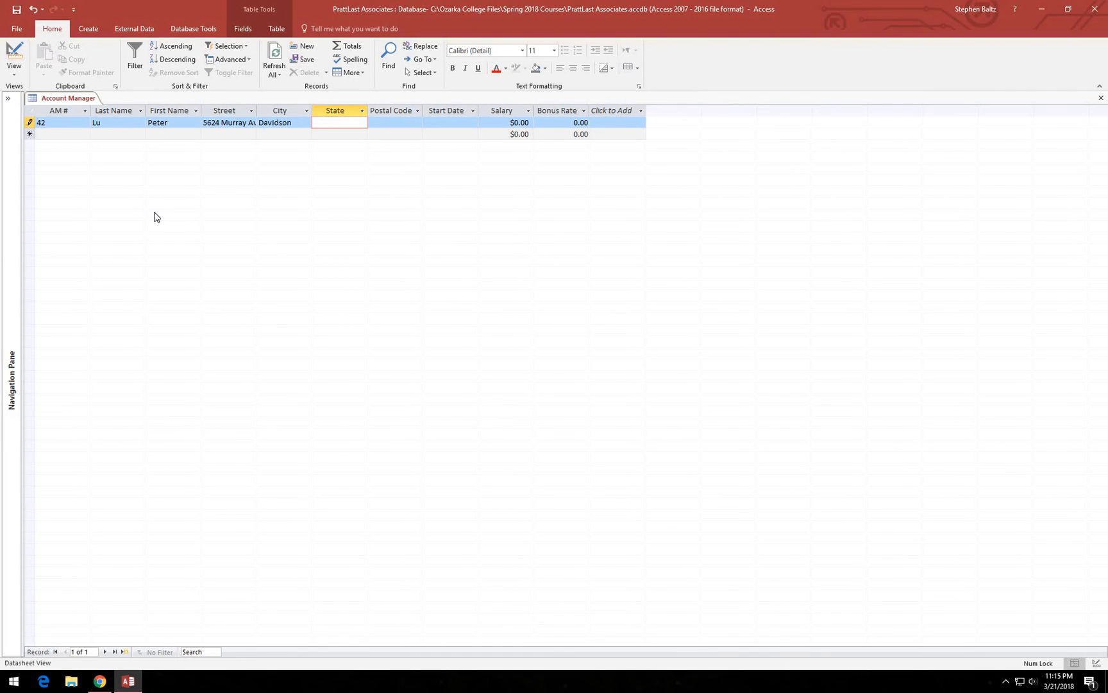
type("IN")
key("Tab")
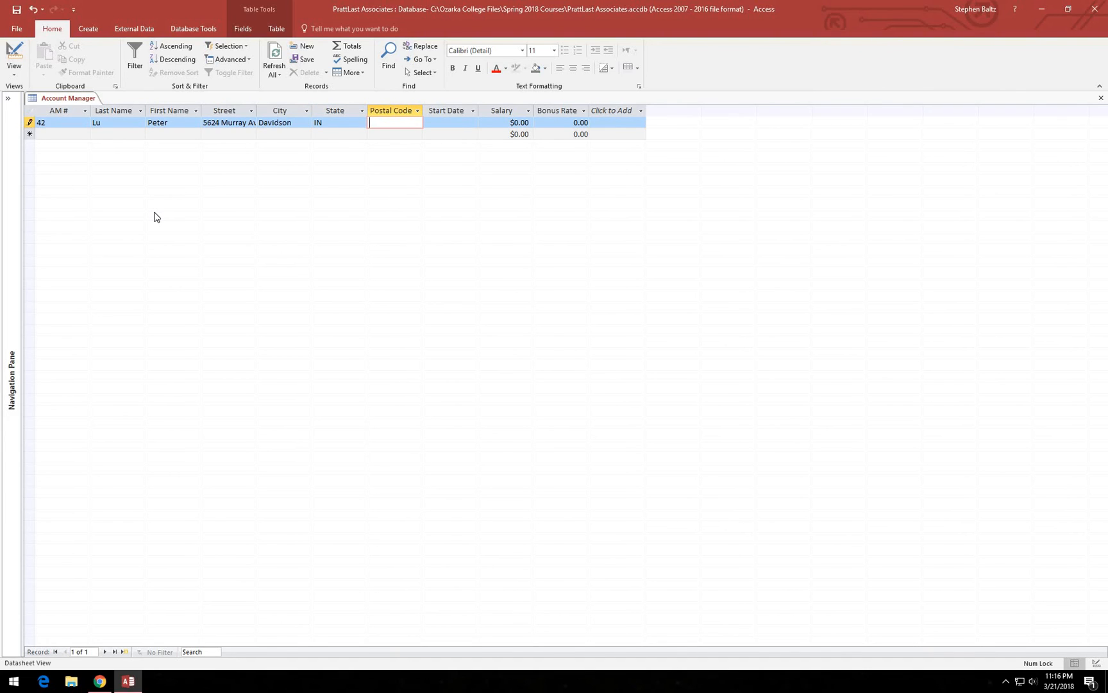
type("46007")
key("Tab")
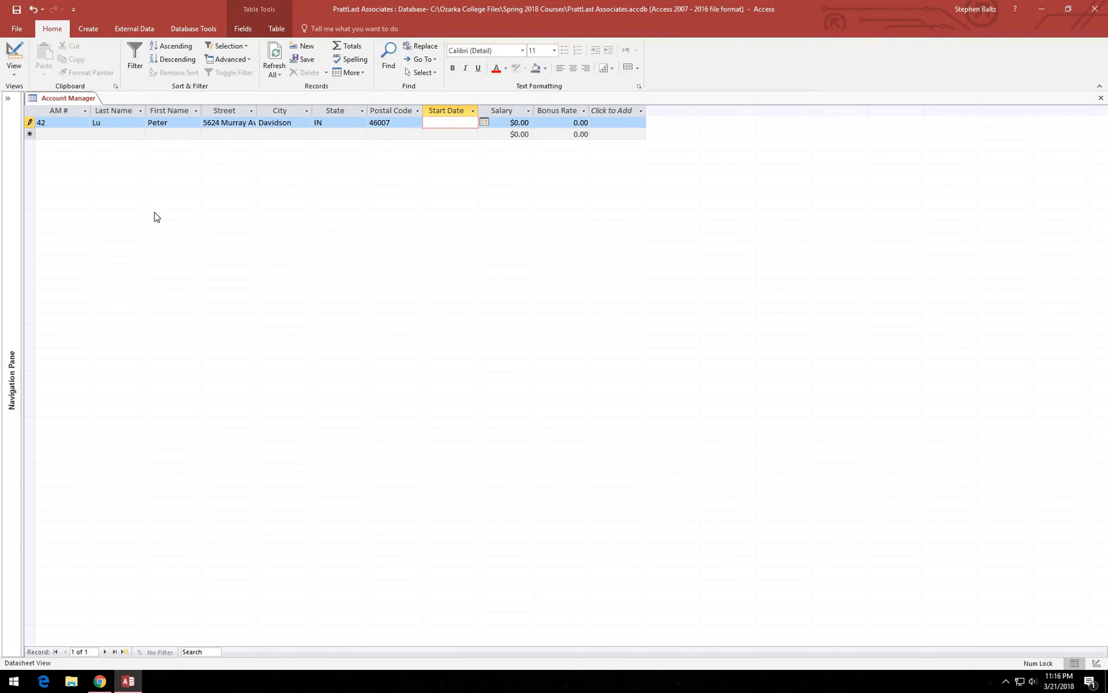
Complete the first record with start date 8/3/2015, salary 36750 and bonus rate 0.09.
type("8/3/2015")
key("Tab")
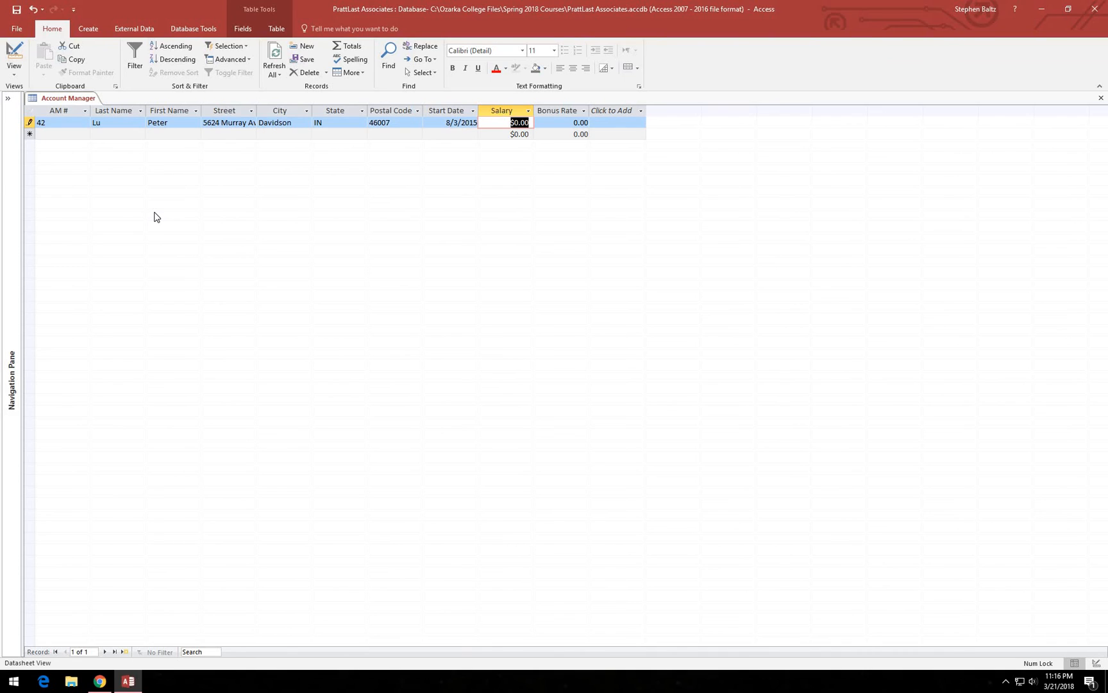
type("37")
type("7")
key("BackSpace")
key("BackSpace")
type("6750")
key("Tab")
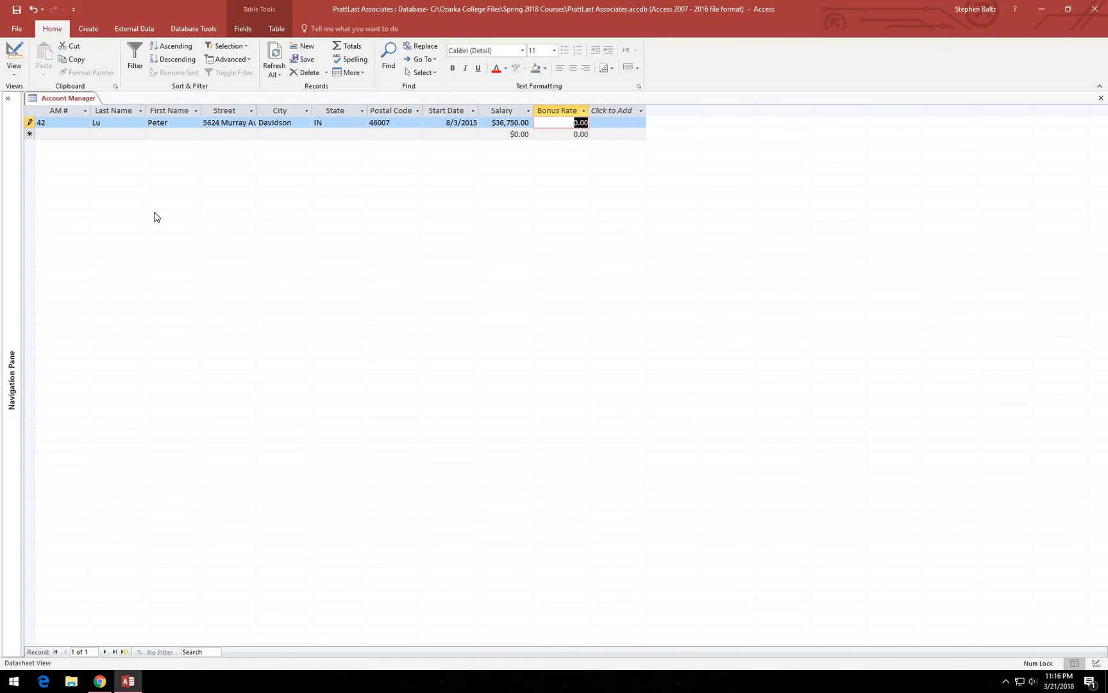
type("0.09")
key("Tab")
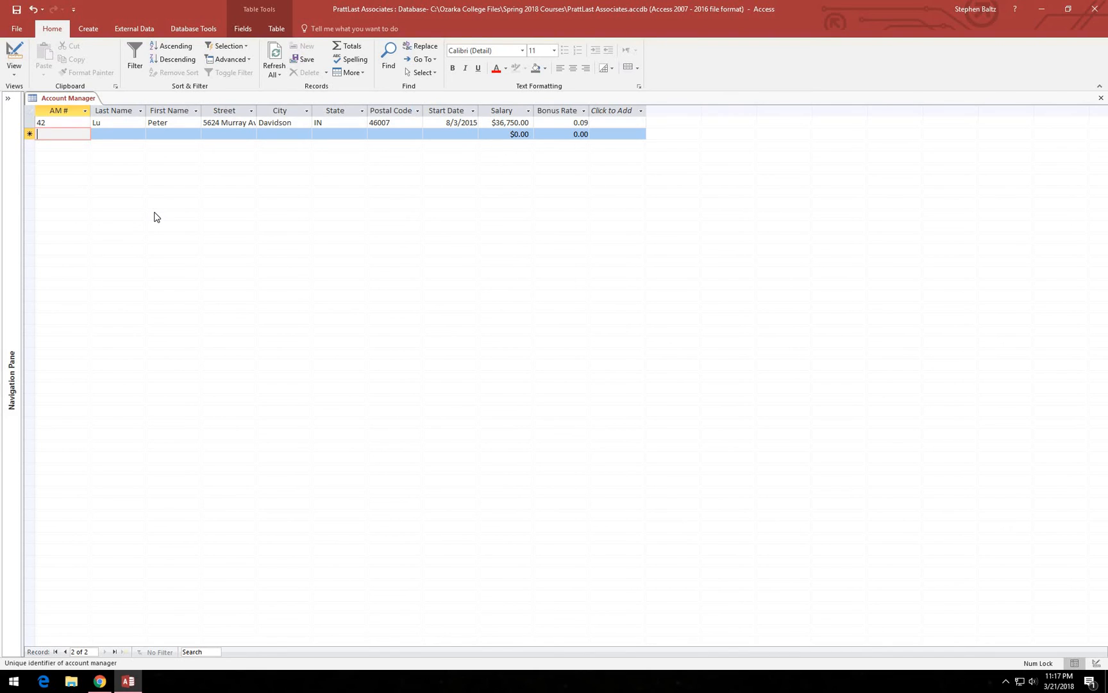
Begin the second record with the account manager's AM #, last name and first name.
type("31")
key("Tab")
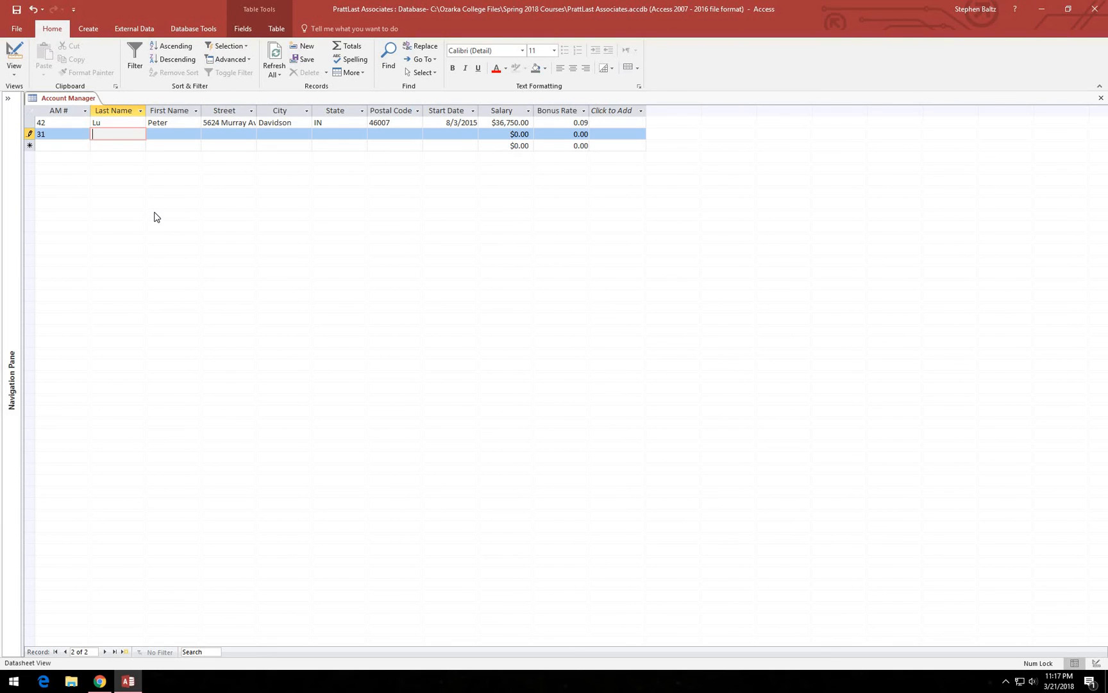
type("Rivera")
key("Tab")
type("H")
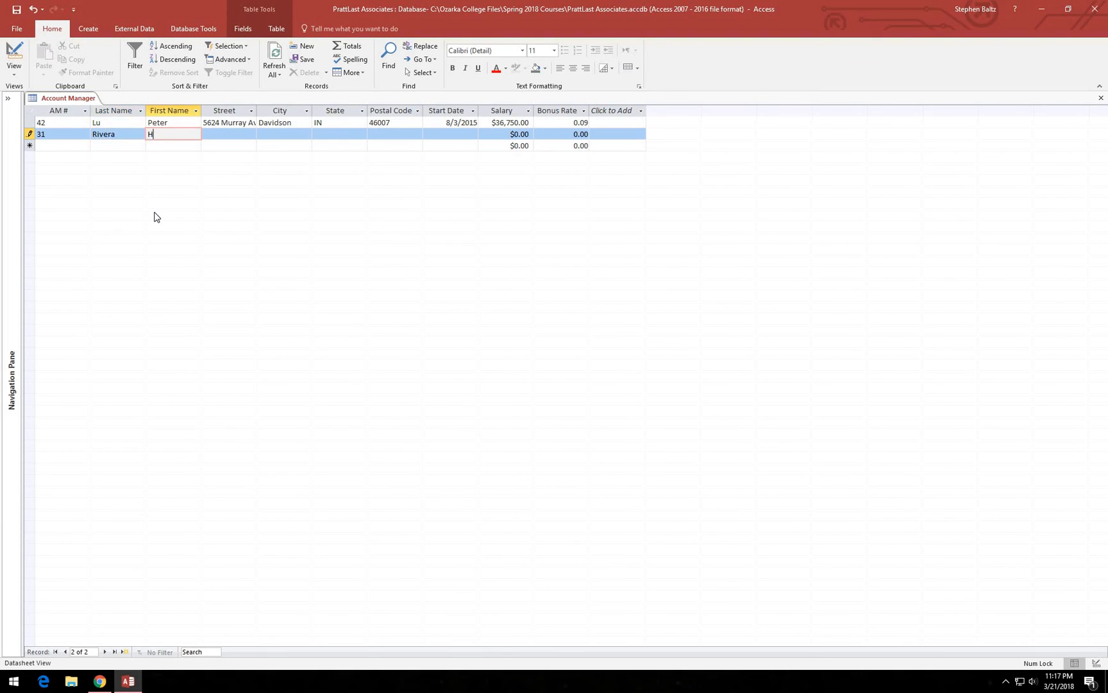
type("aydee")
key("Tab")
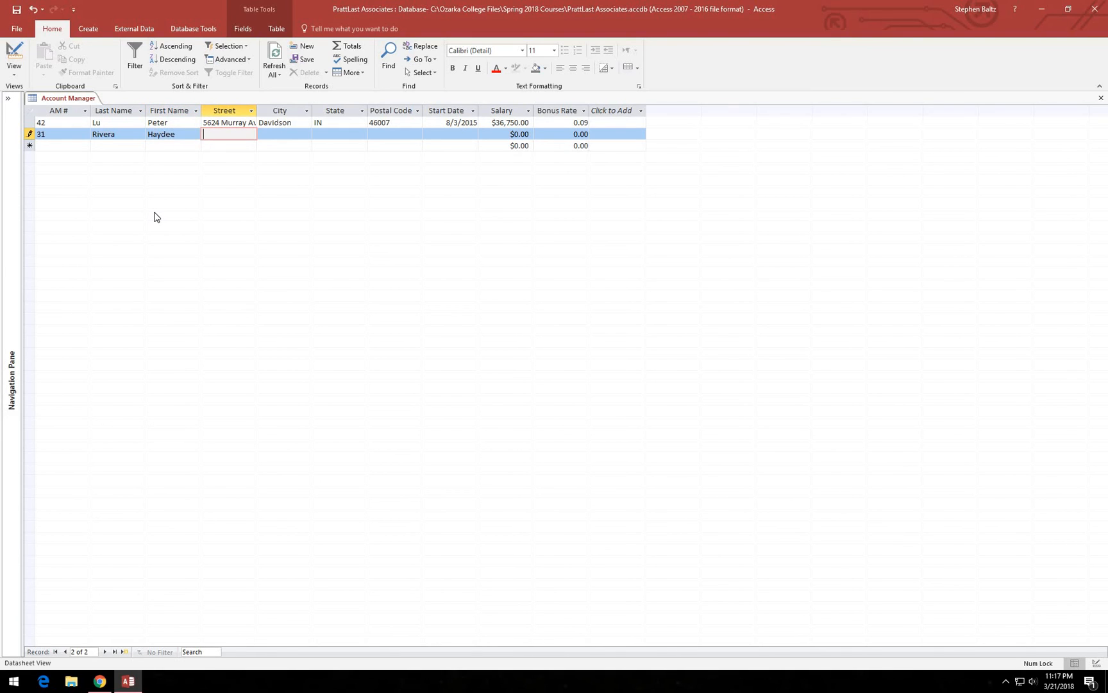
Fill in the second account manager's street, city, state and postal code.
type("325 Twiddy St.")
key("Tab")
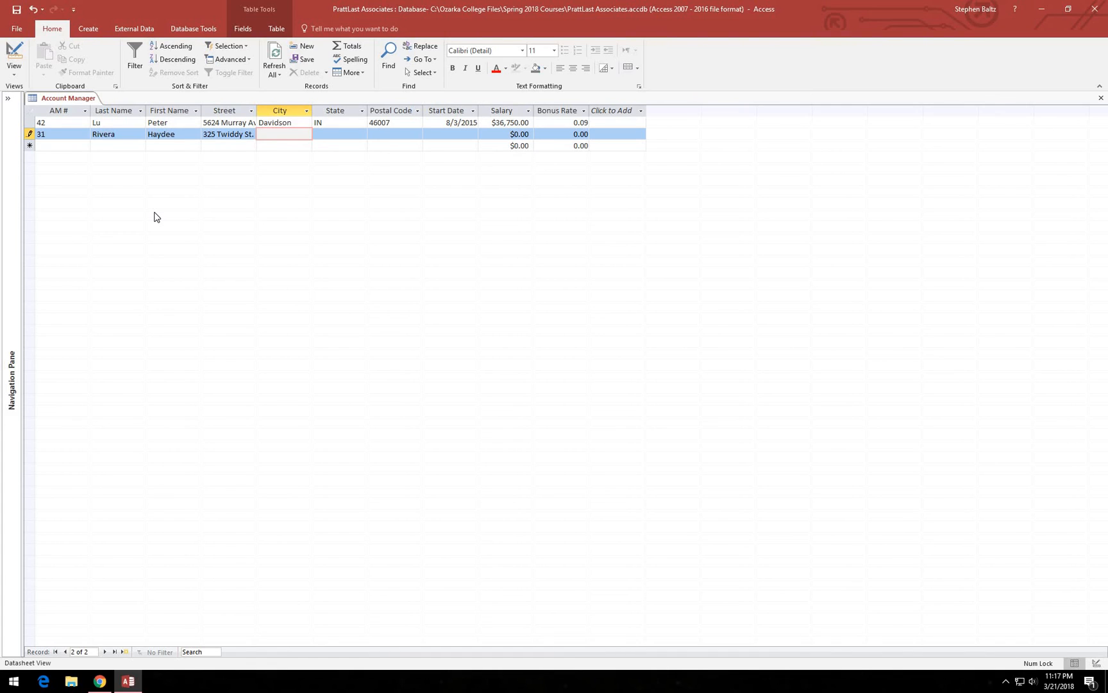
type("Avondale")
key("Tab")
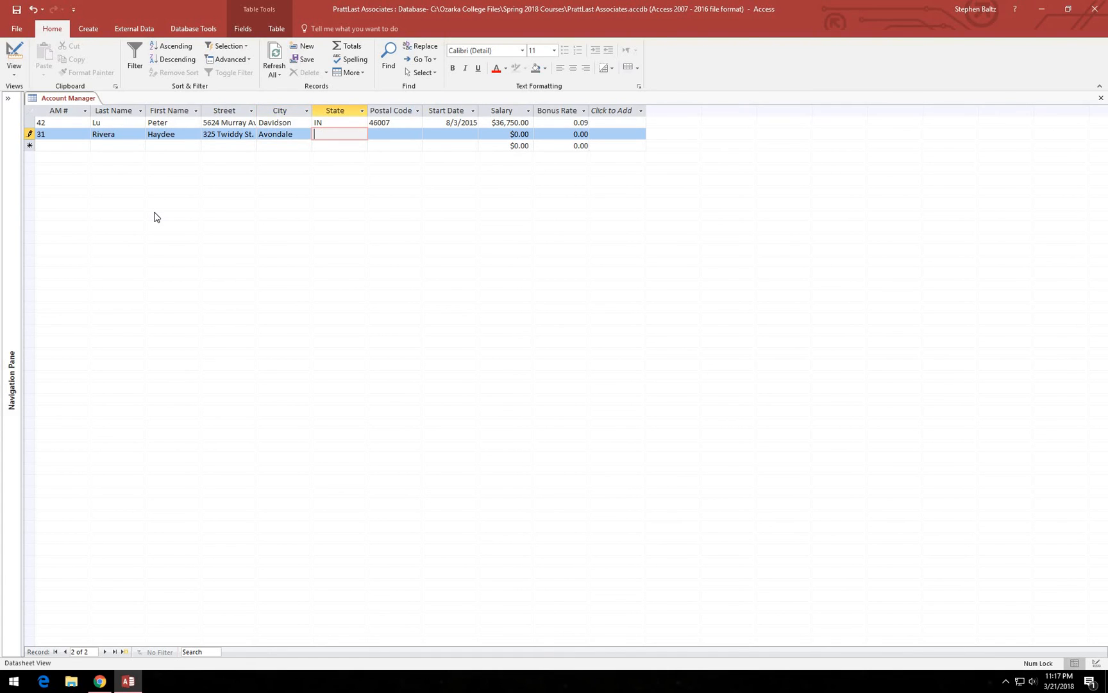
type("IL")
key("Tab")
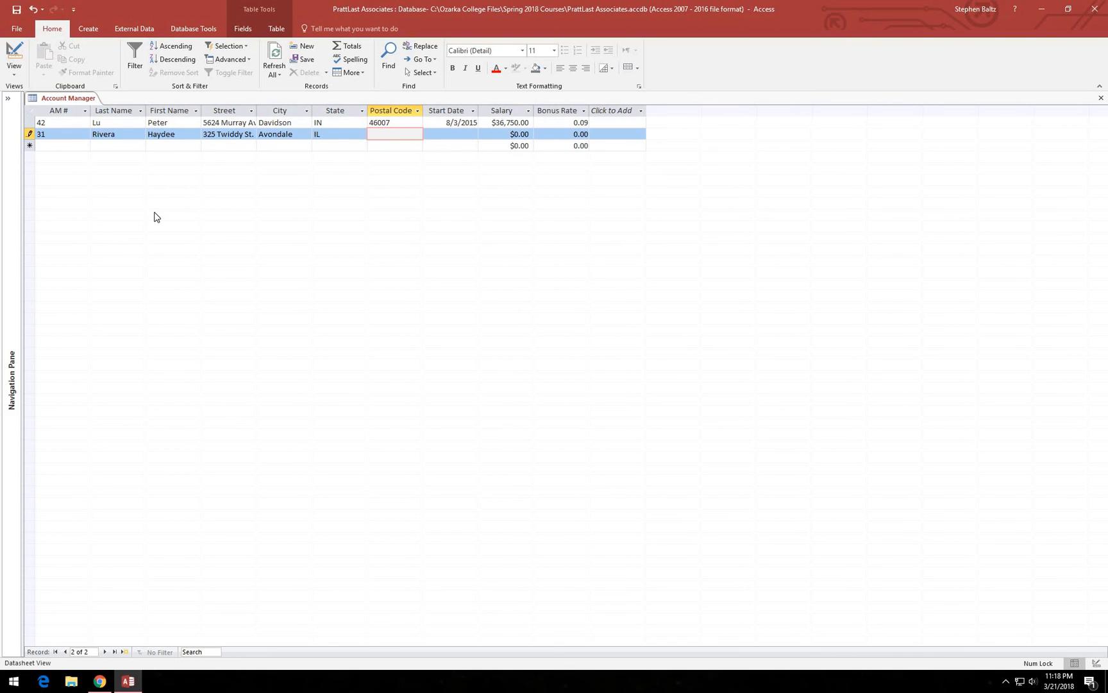
type("60311")
key("Tab")
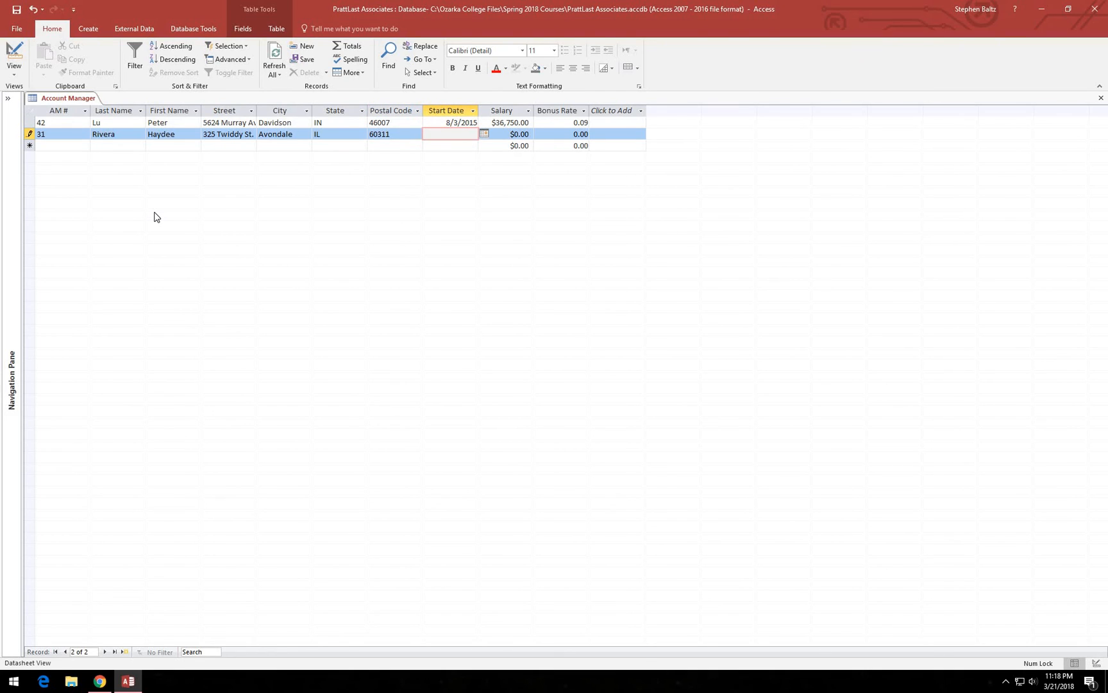
Complete the second record with start date 6/3/2013, salary 48750 and bonus rate 0.15.
type("6/3/2013")
key("Tab")
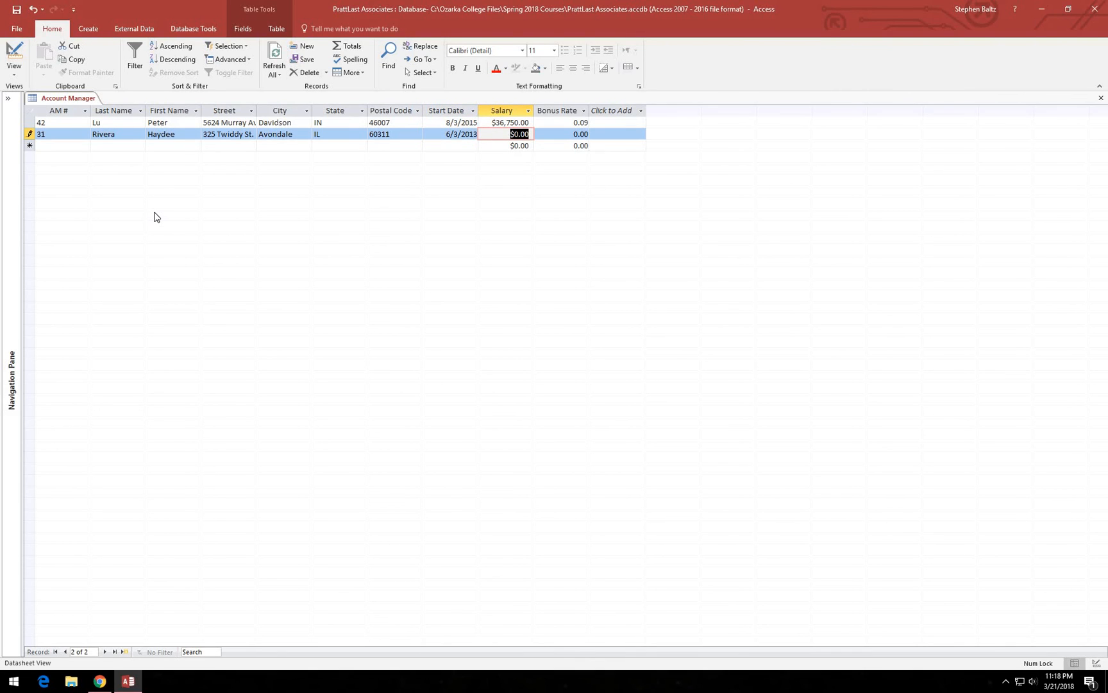
type("48750")
key("Tab")
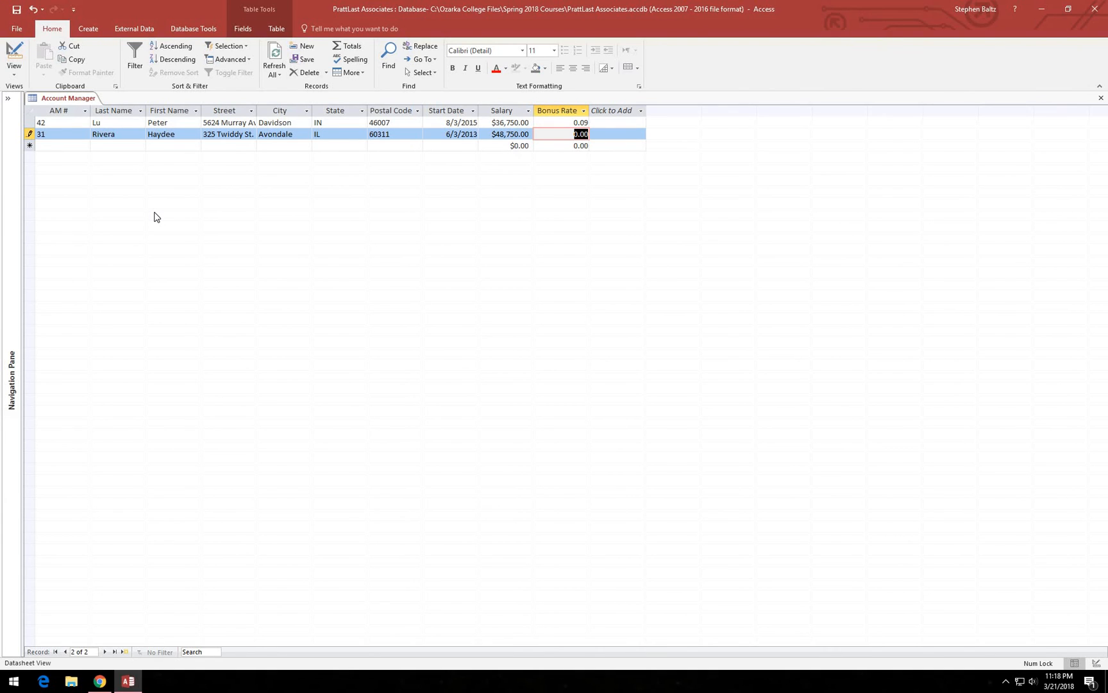
type("0.15")
key("Tab")
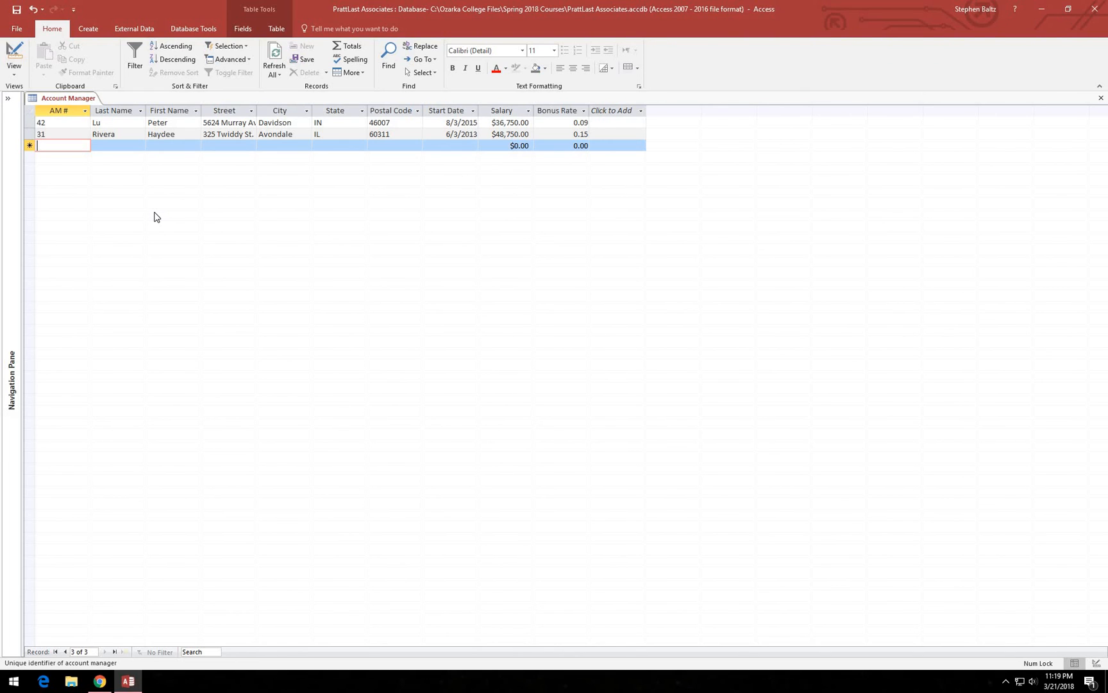
Begin the third record with the account manager's AM #, last name and first name.
type("58")
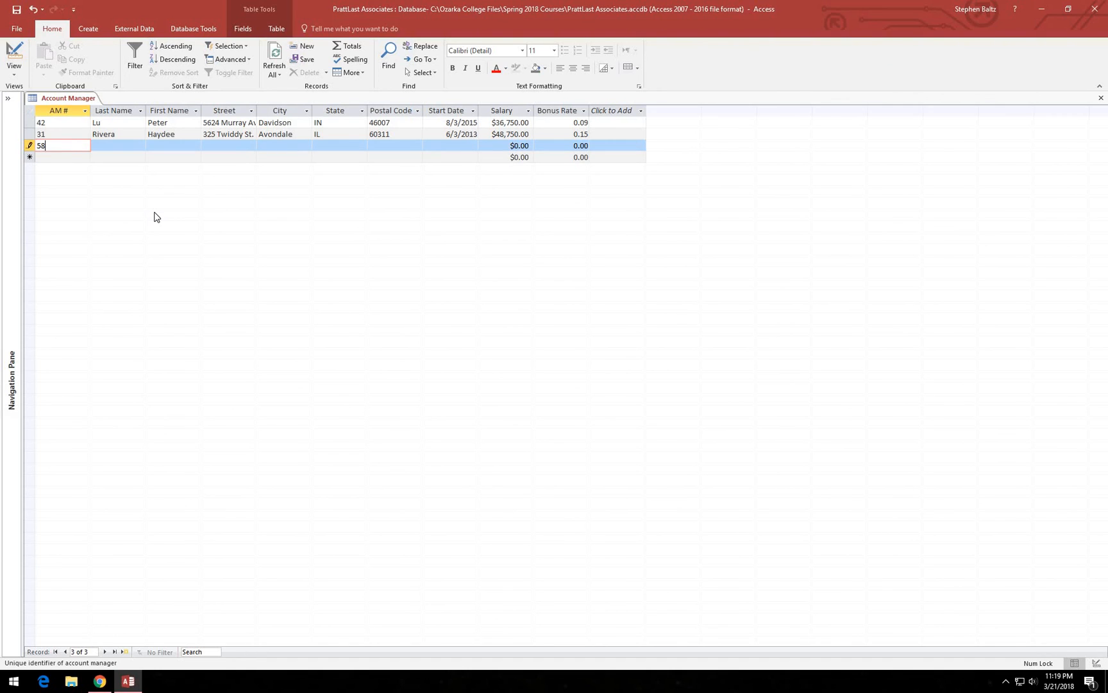
key("Tab")
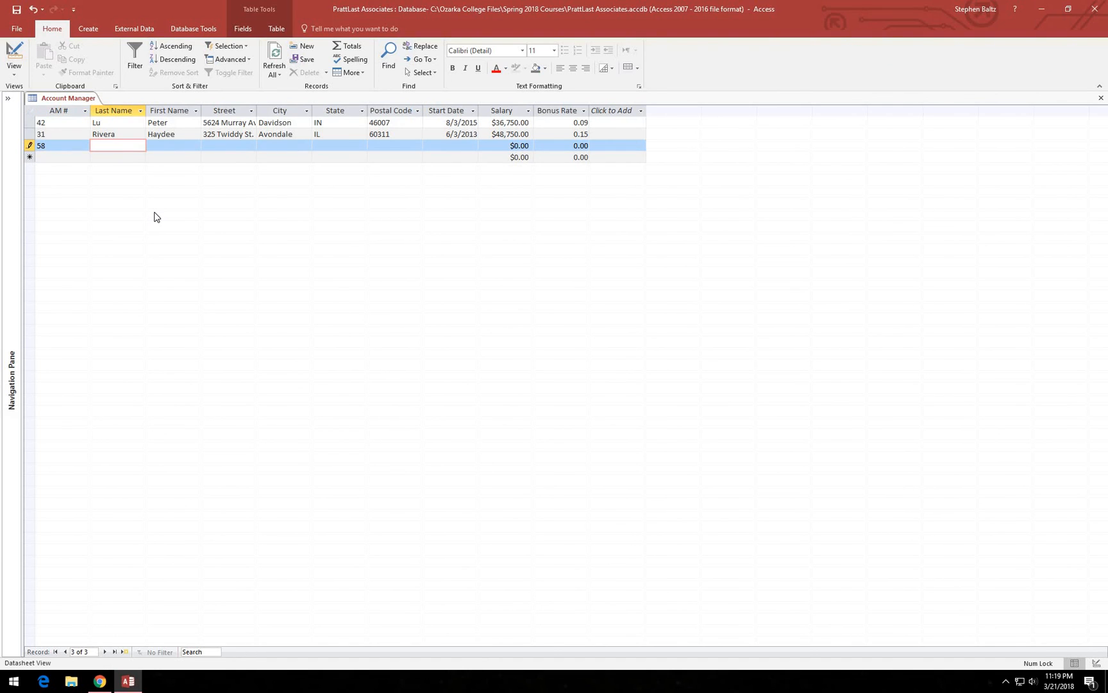
type("Murowksi")
key("Tab")
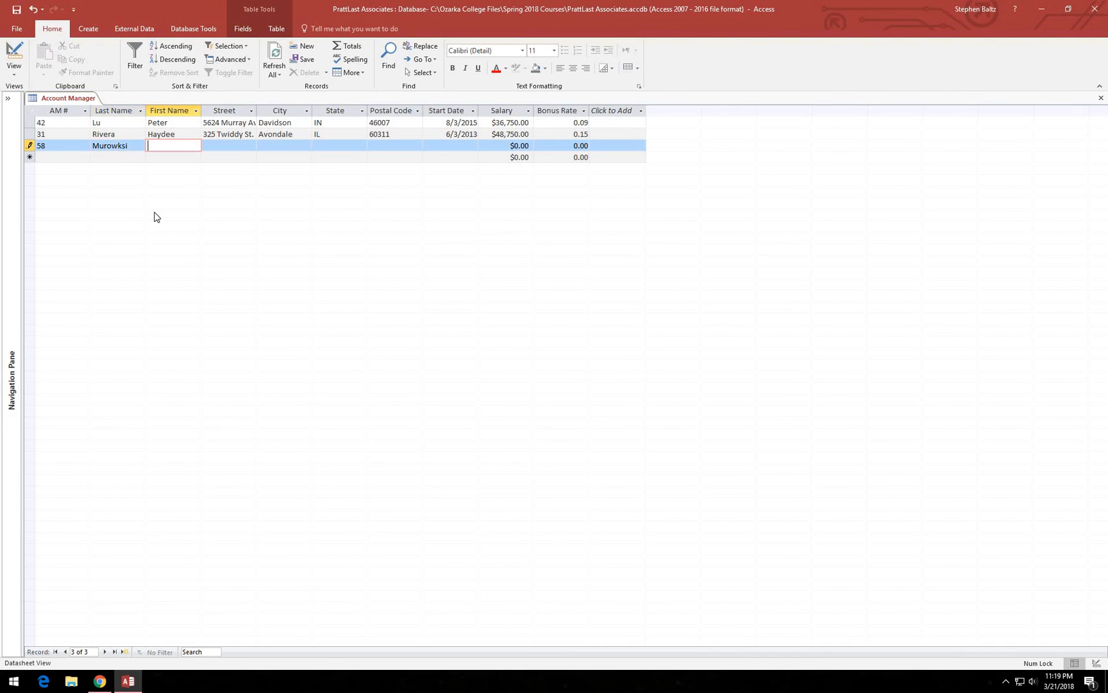
type("Karen")
key("Tab")
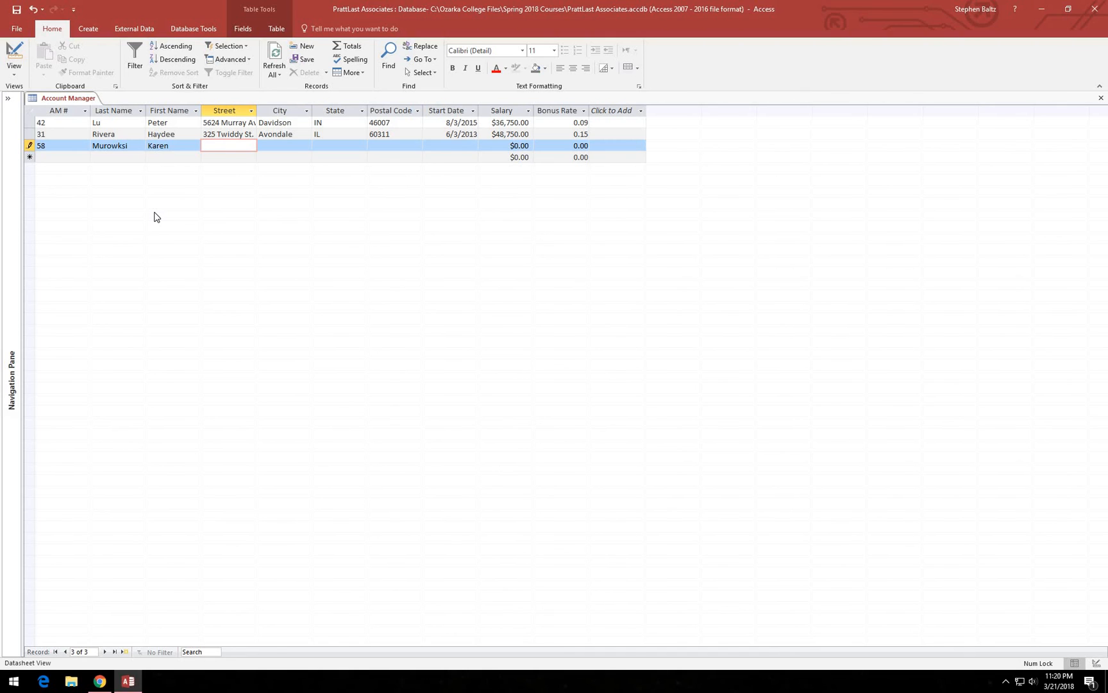
Enter the third account manager's full street address in the Street field.
type("168")
key("Tab")
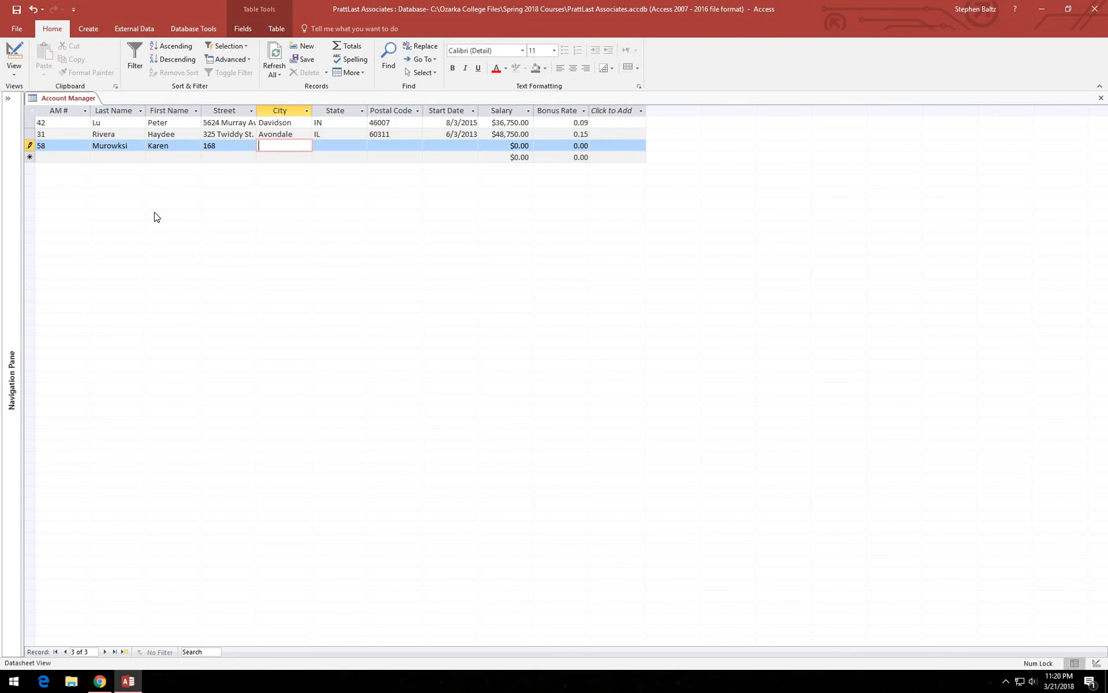
left_click(222, 147)
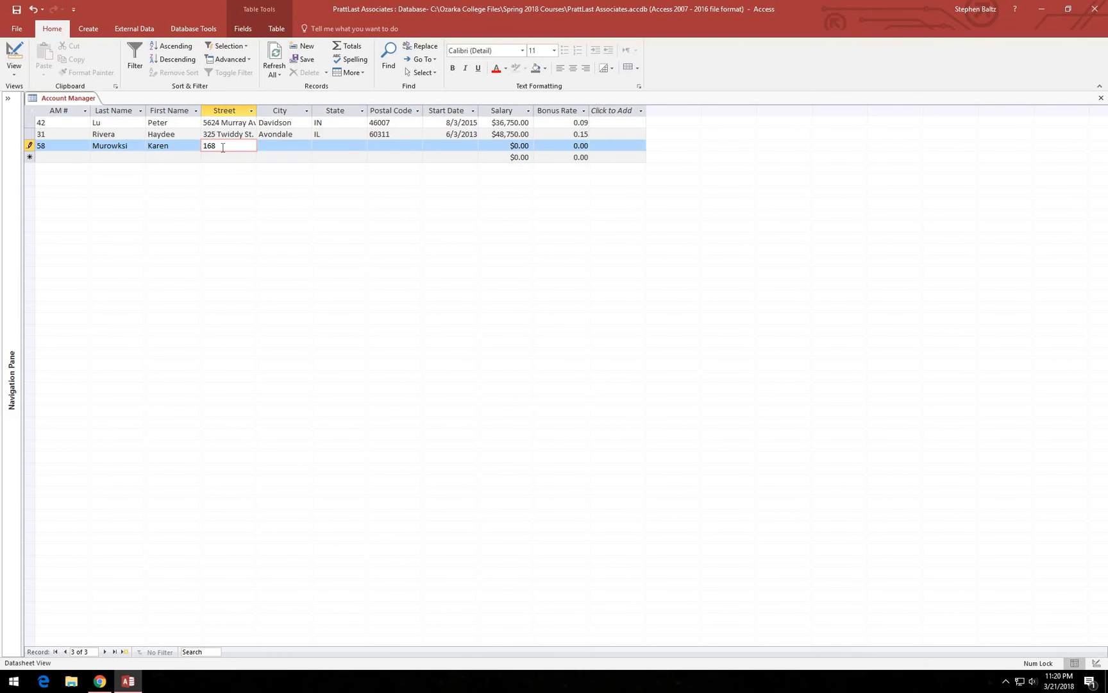
type("Ture")
key("BackSpace")
key("BackSpace")
key("BackSpace")
type("ruesdale Dr")
key("Tab")
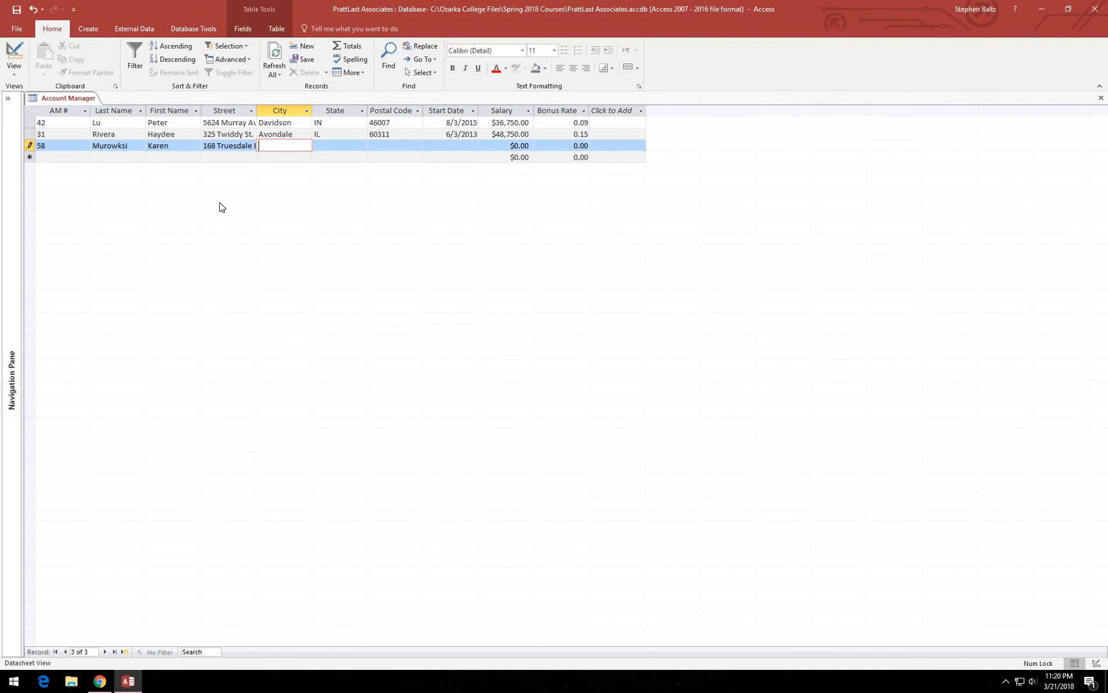
Fill in the third account manager's city, state and postal code.
type("Carlton")
key("Tab")
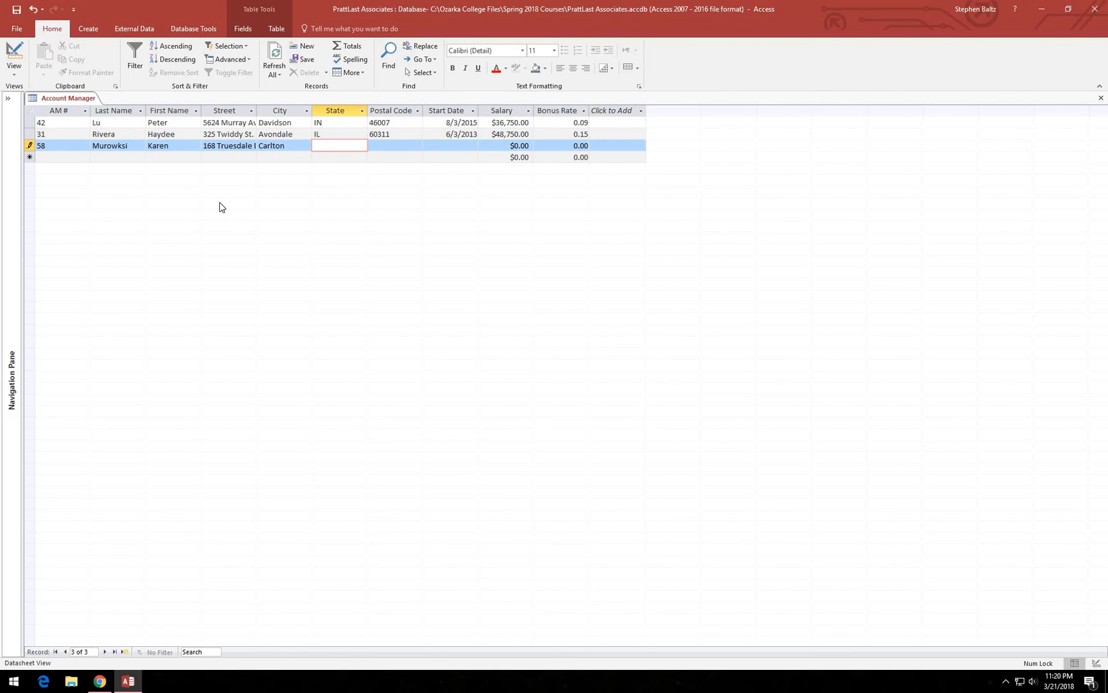
type("IL")
key("BackSpace")
type("L")
key("Tab")
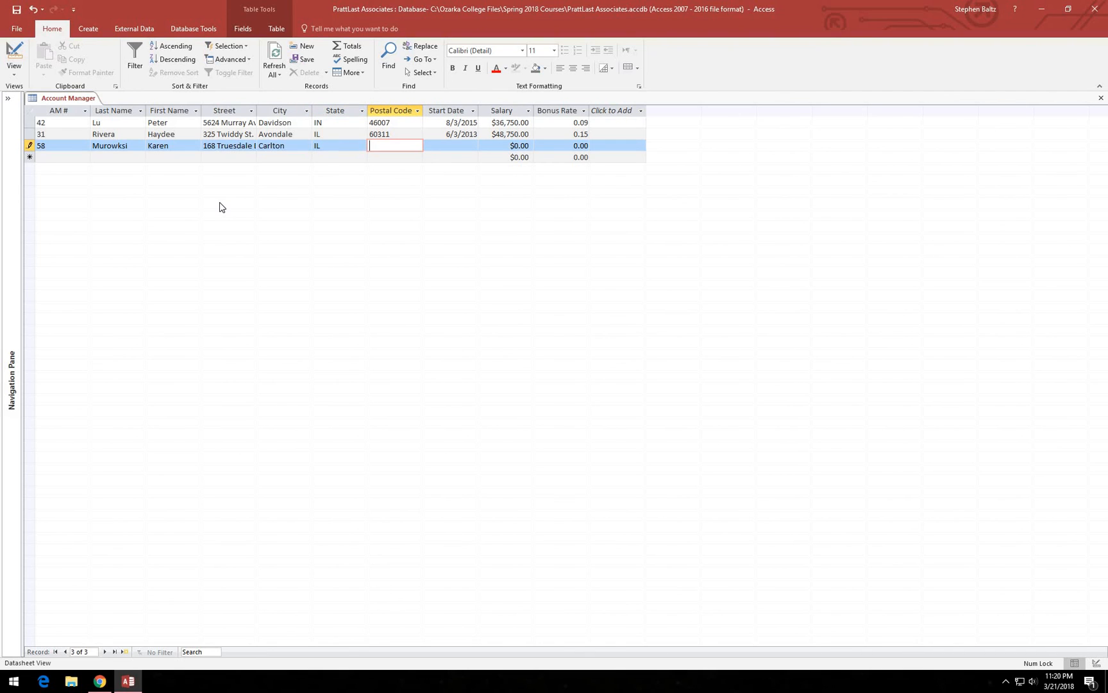
type("60313")
key("Tab")
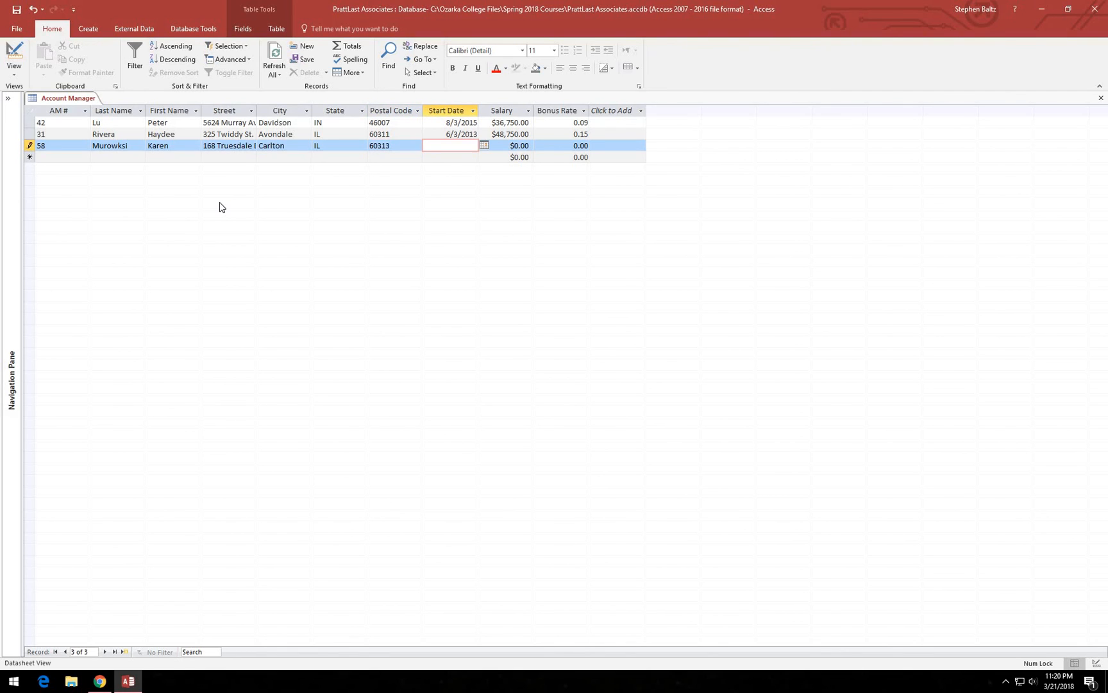
Complete the third record with start date 11/9/2016, salary 24000 and bonus rate 0.08.
type("11/9/2016")
key("Tab")
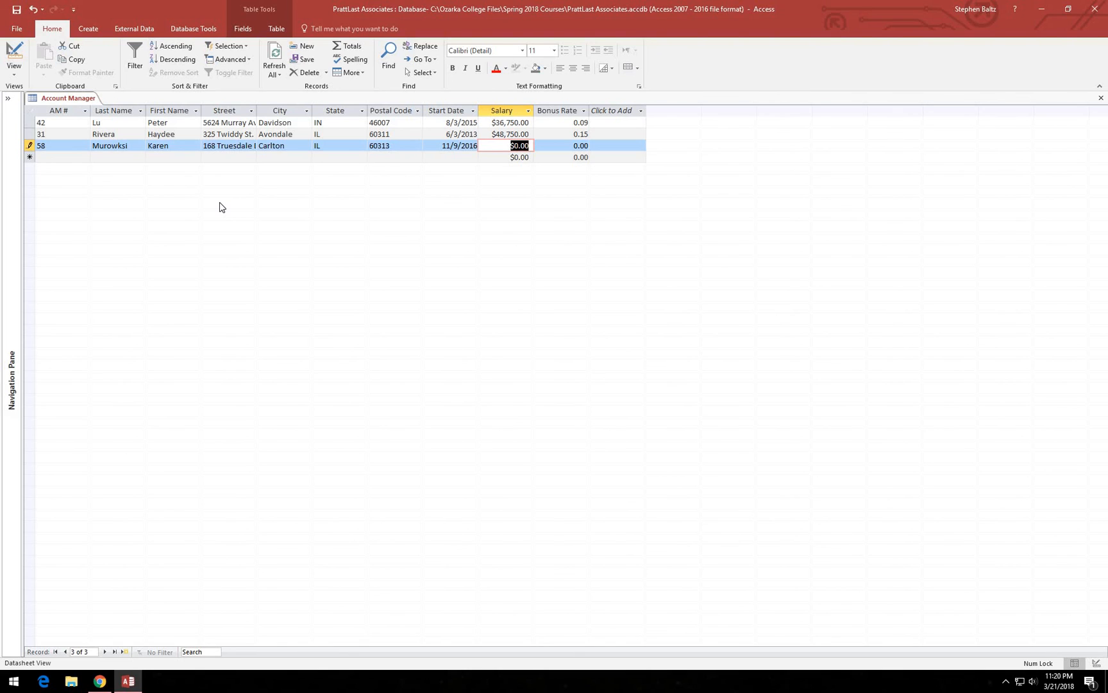
type("24000")
key("Tab")
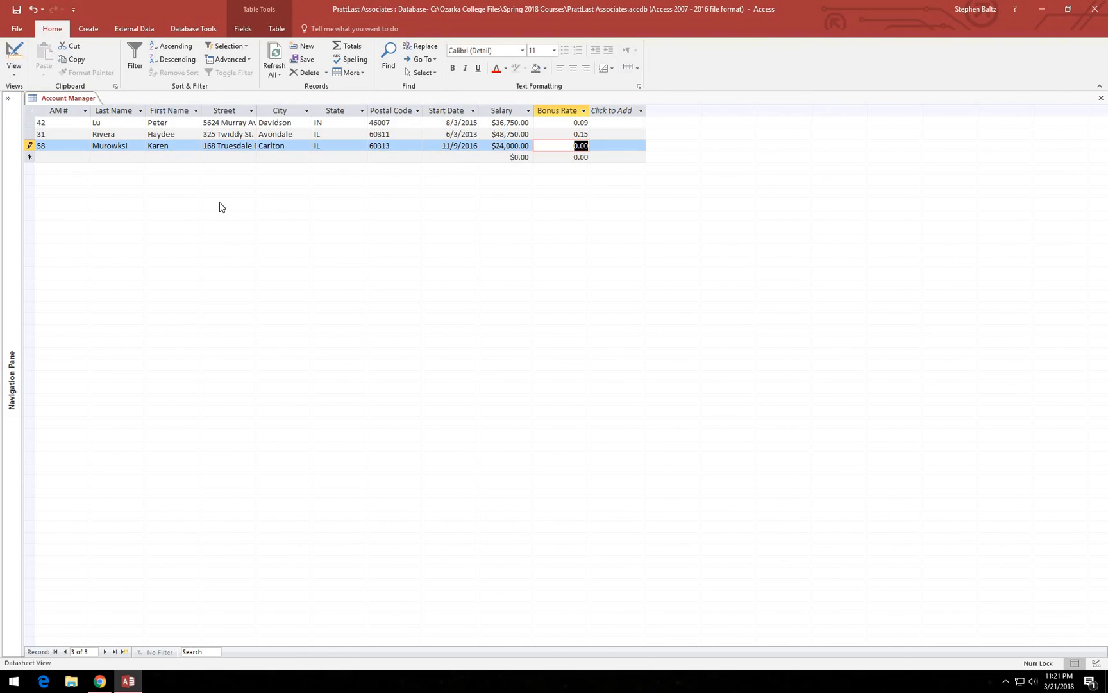
type("0.08")
key("Tab")
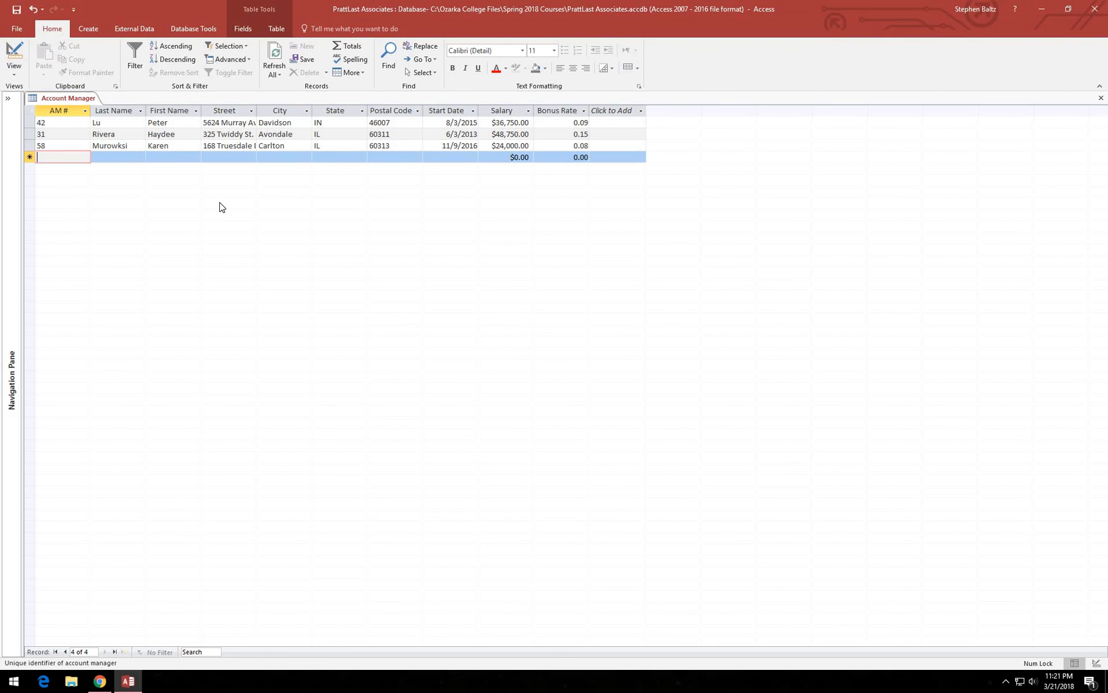
Begin the fourth record with the account manager's AM #, last name and first name.
type("35")
key("Tab")
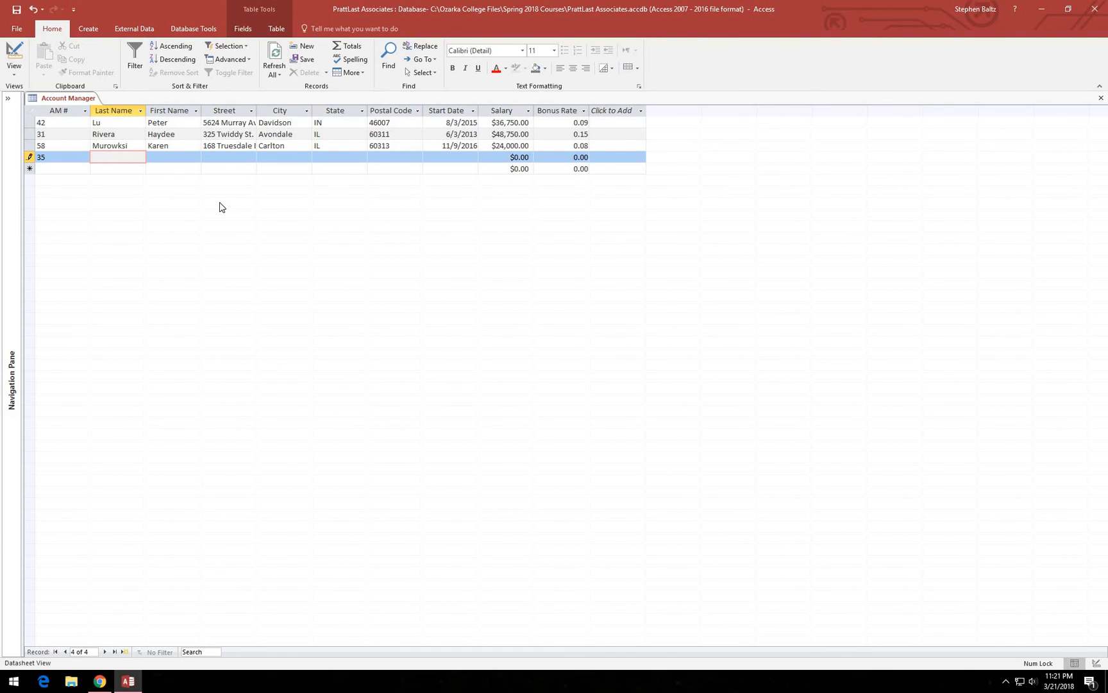
type("Simson")
key("Tab")
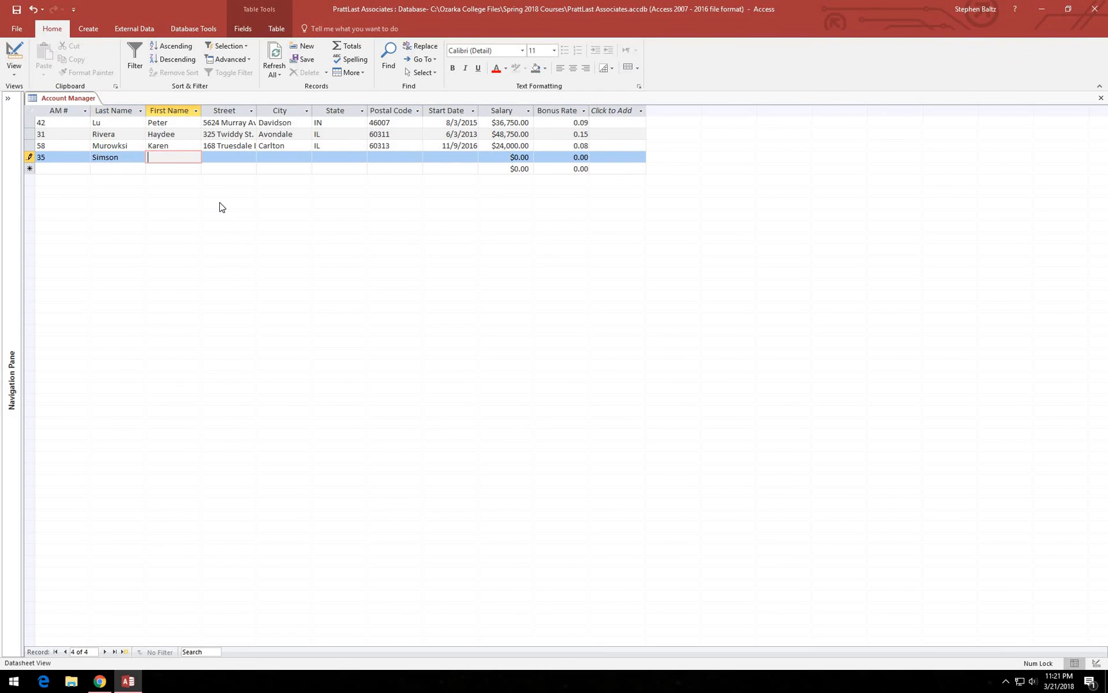
type("Mark")
key("Tab")
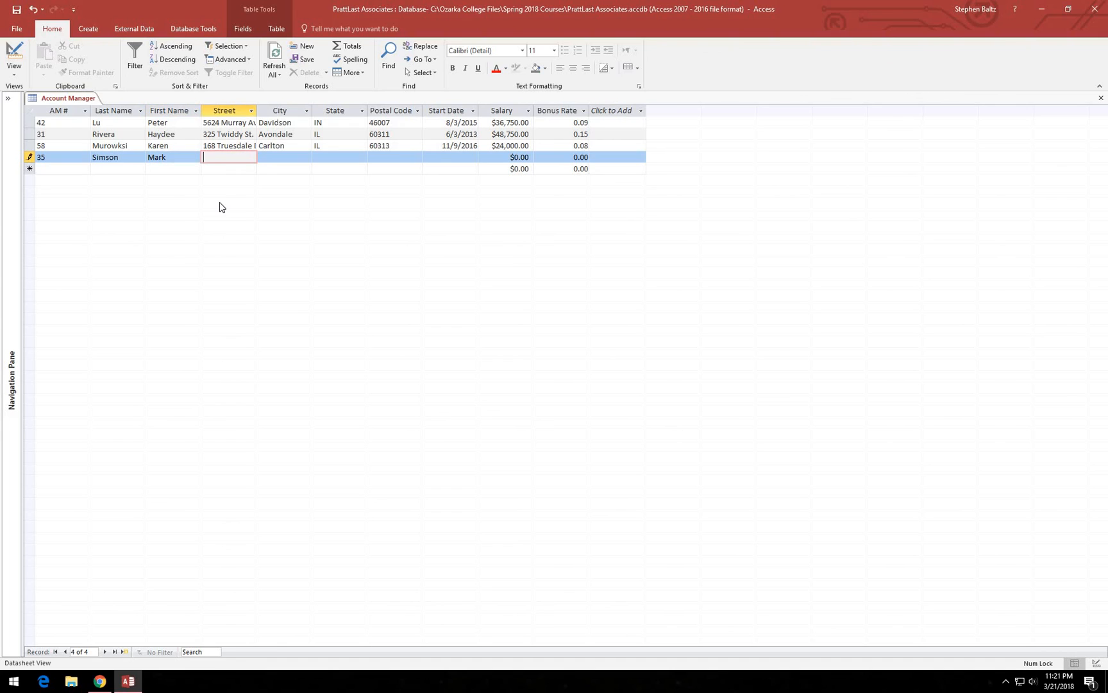
Enter the fourth account manager's full street address in the Street field.
type("1467")
type(" Hartw")
type("ell")
type(" St.")
key("Tab")
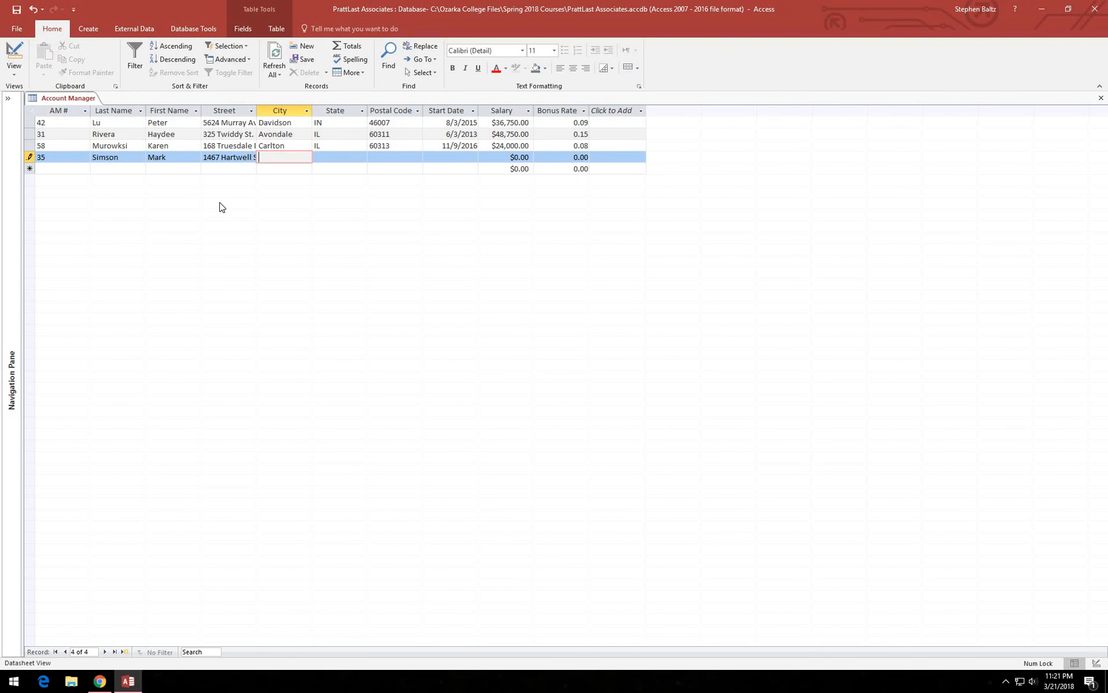
Fill in the fourth account manager's city, state and postal code.
type("Walker")
key("Tab")
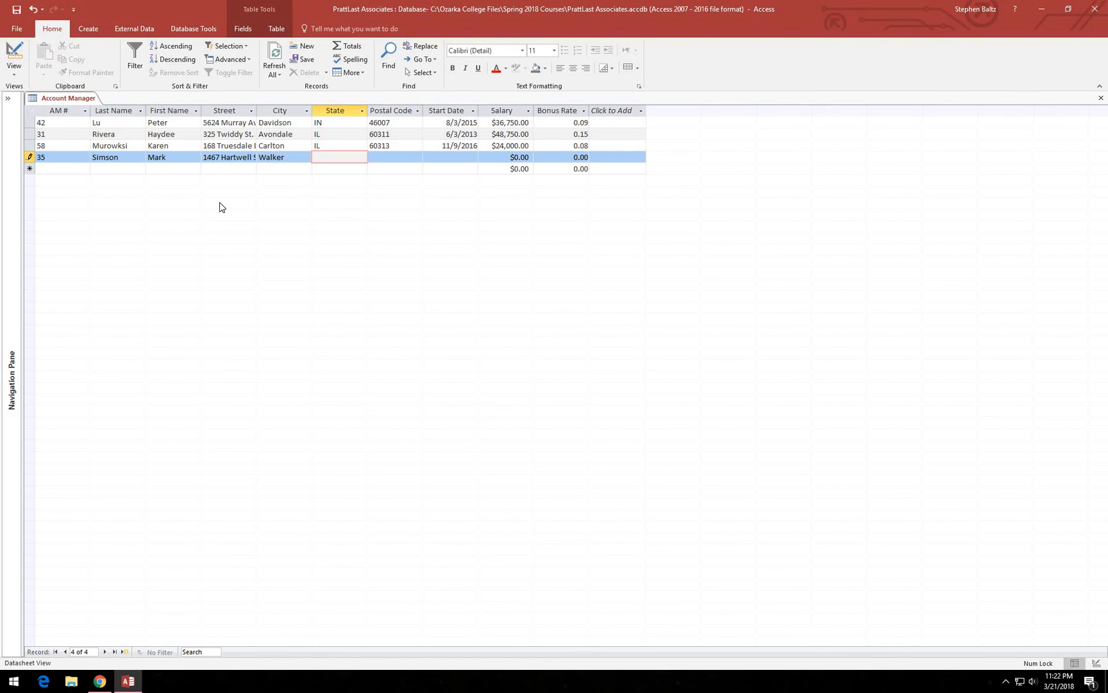
type("IN")
key("Tab")
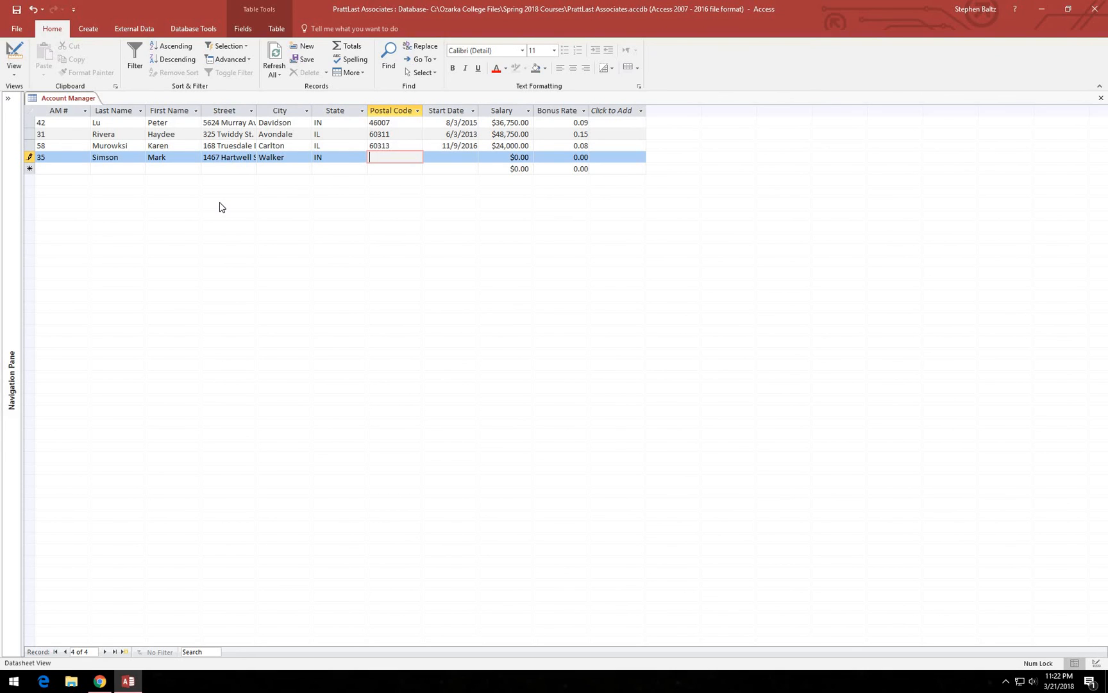
type("46004")
key("Tab")
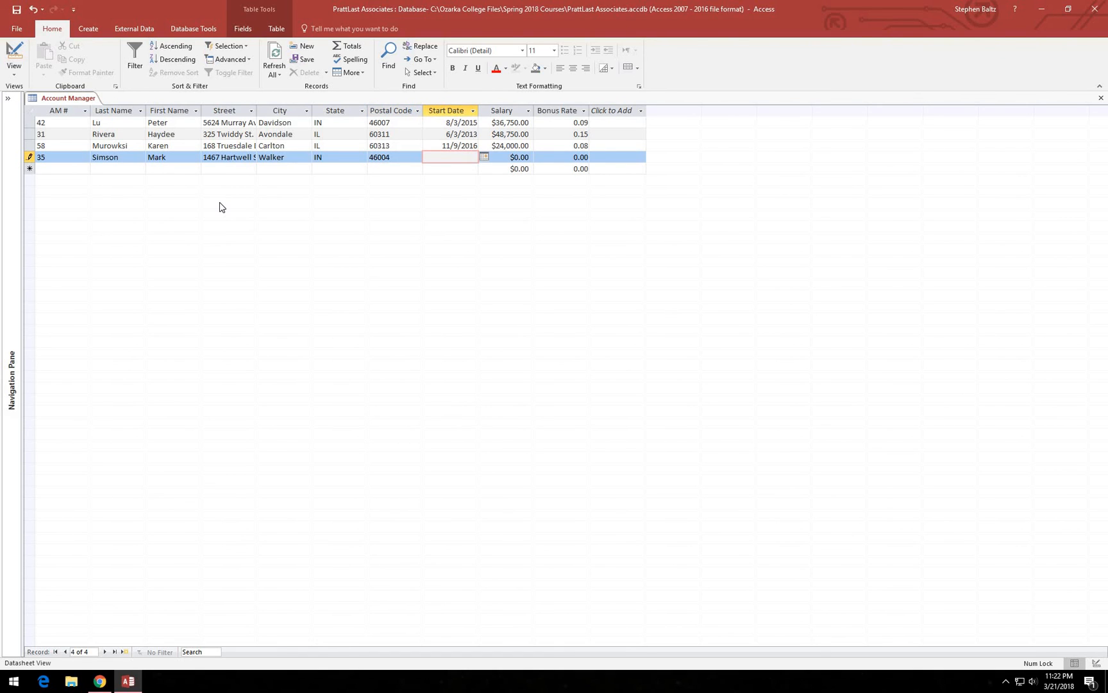
Complete the fourth record with start date 5/19/2014, salary 40500 and bonus rate 0.12, and save the table.
type("5/19/2014")
key("Tab")
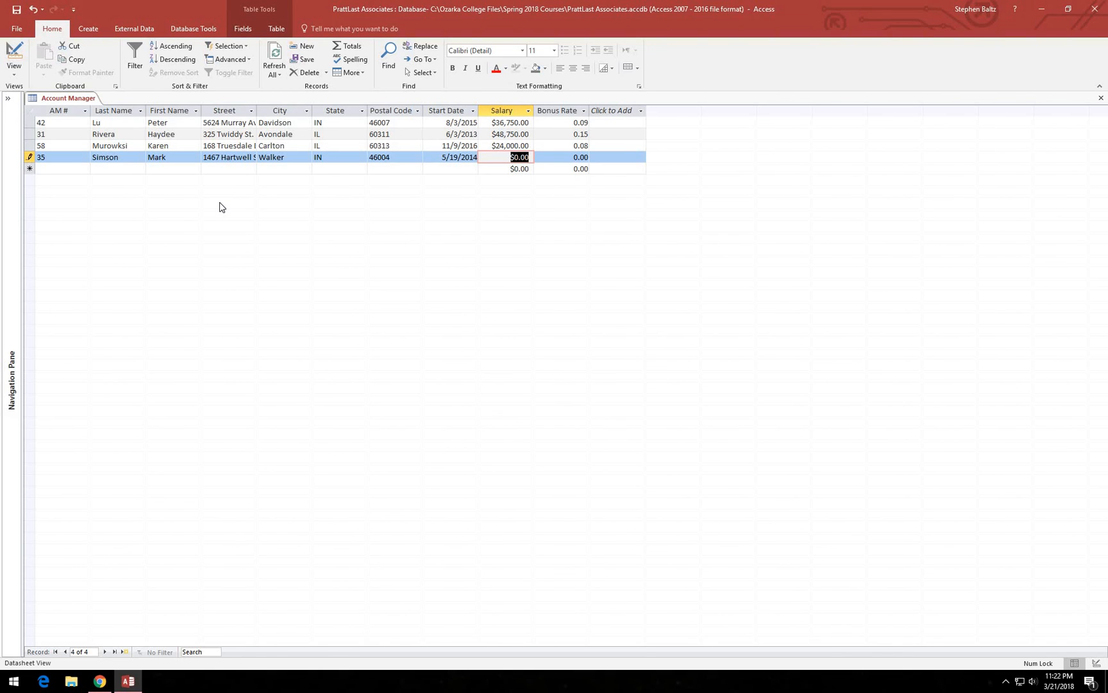
type("40500")
key("Tab")
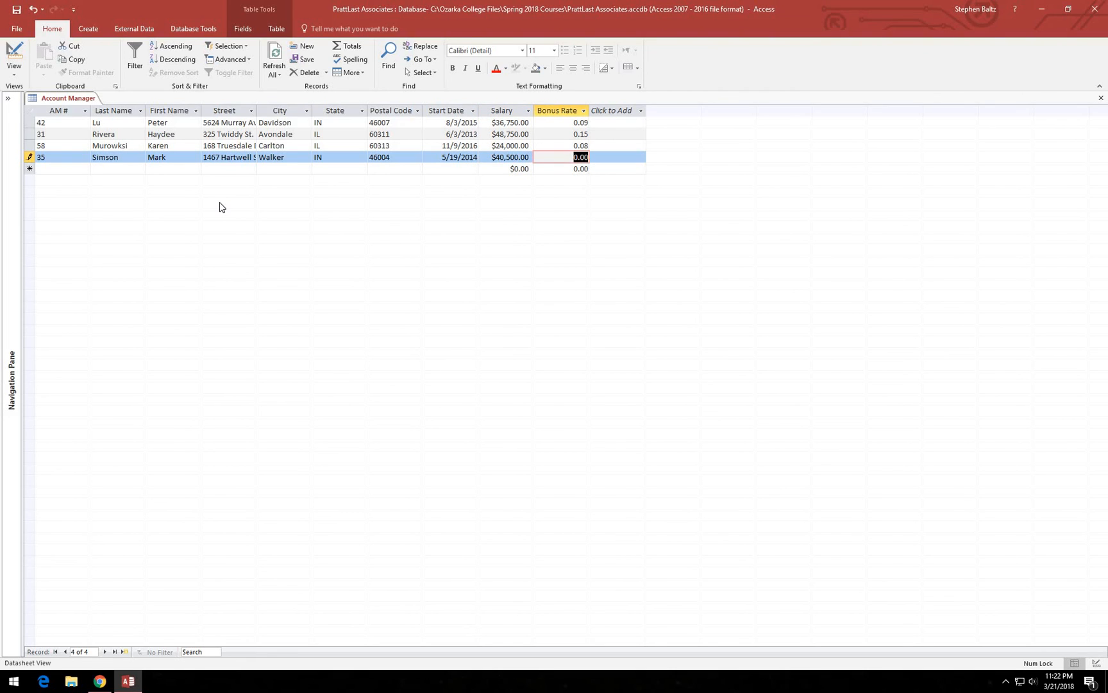
type("0.12")
key("Tab")
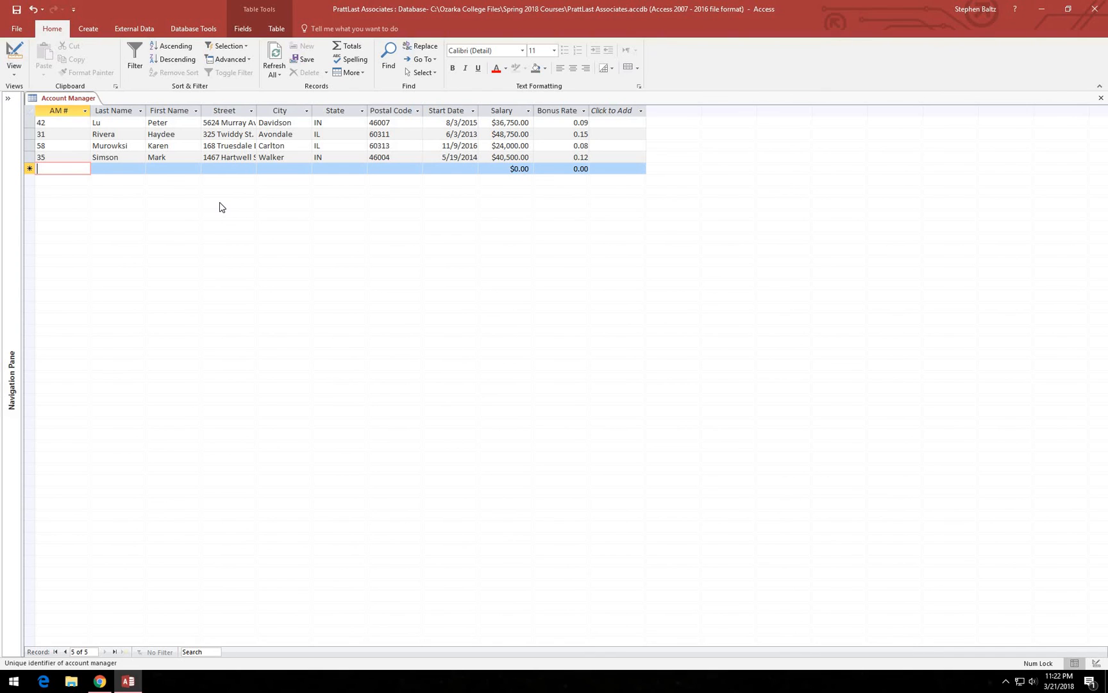
left_click(16, 11)
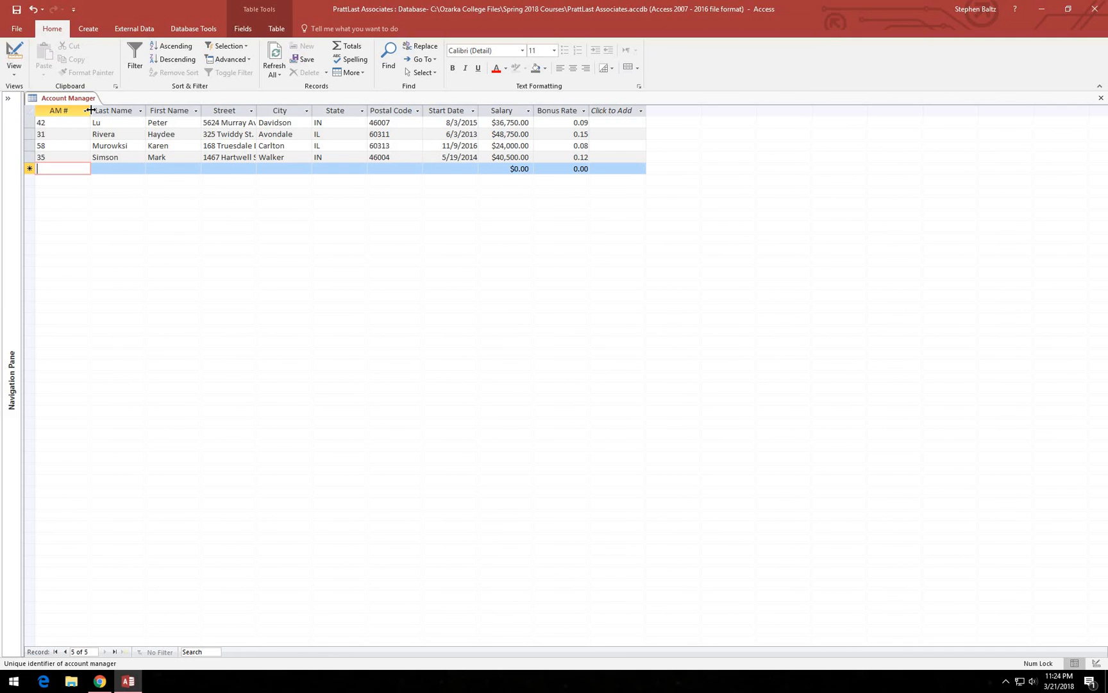
Resize every Account Manager column from AM # through Bonus Rate to best fit its contents, and save the table layout.
double_click(90, 110)
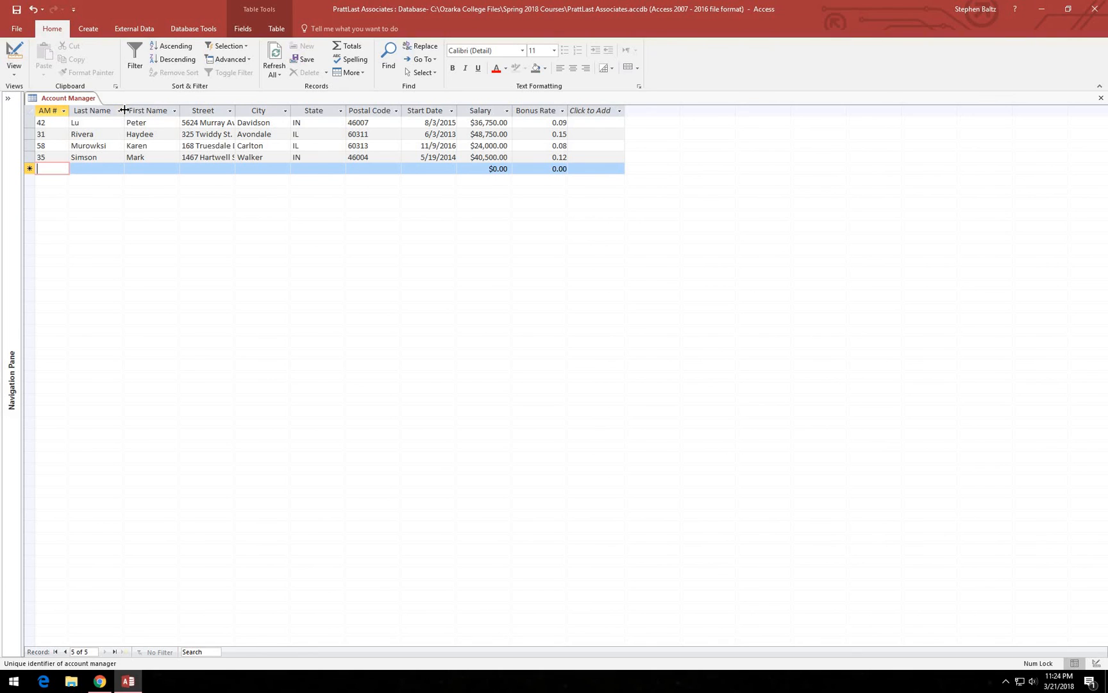
double_click(124, 110)
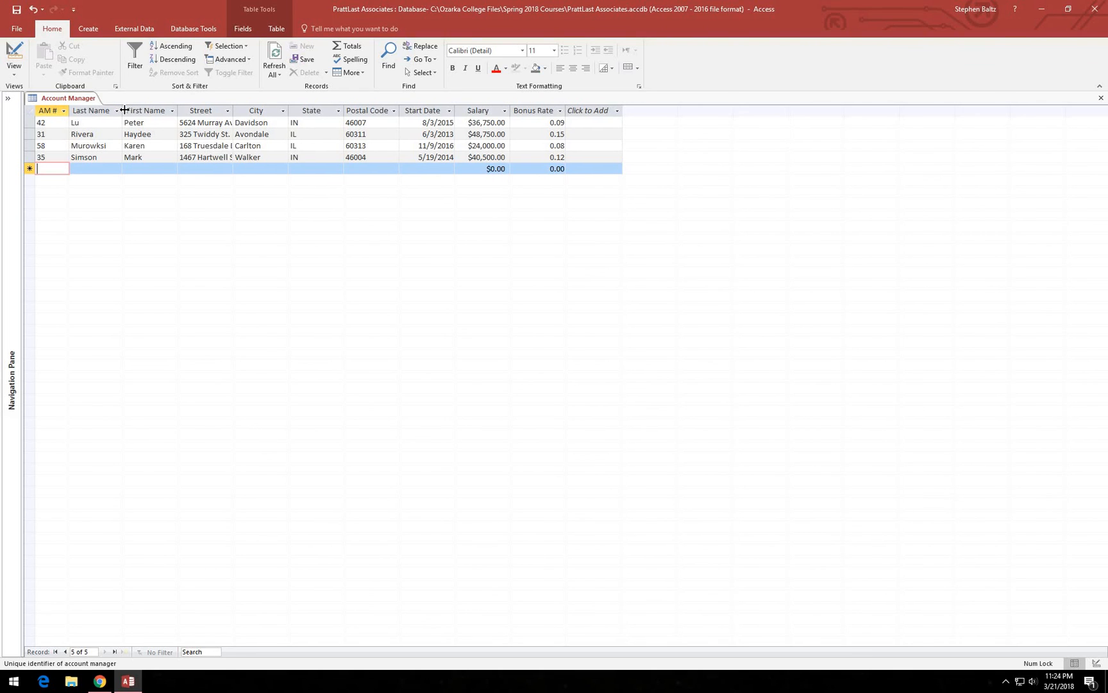
double_click(177, 110)
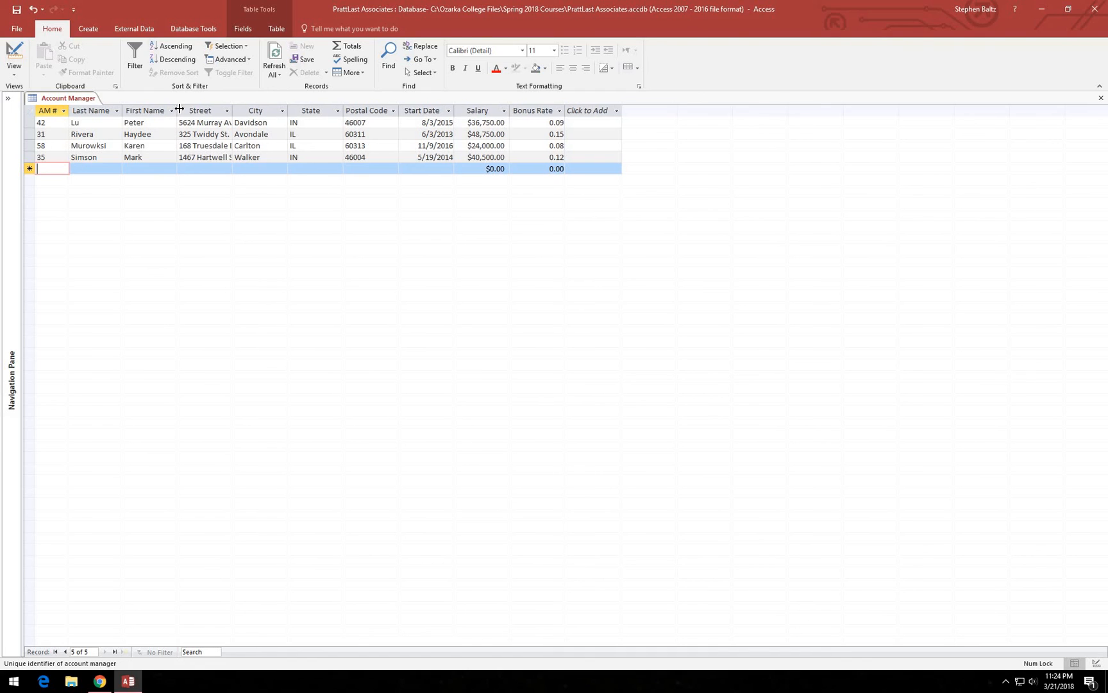
double_click(232, 110)
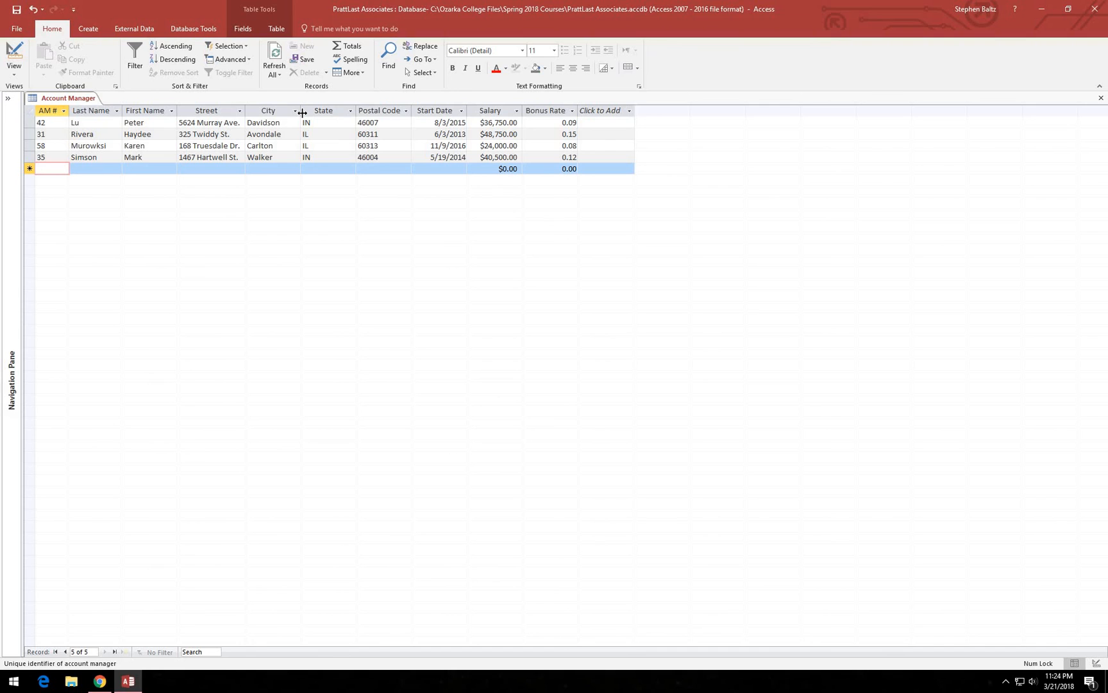
double_click(300, 110)
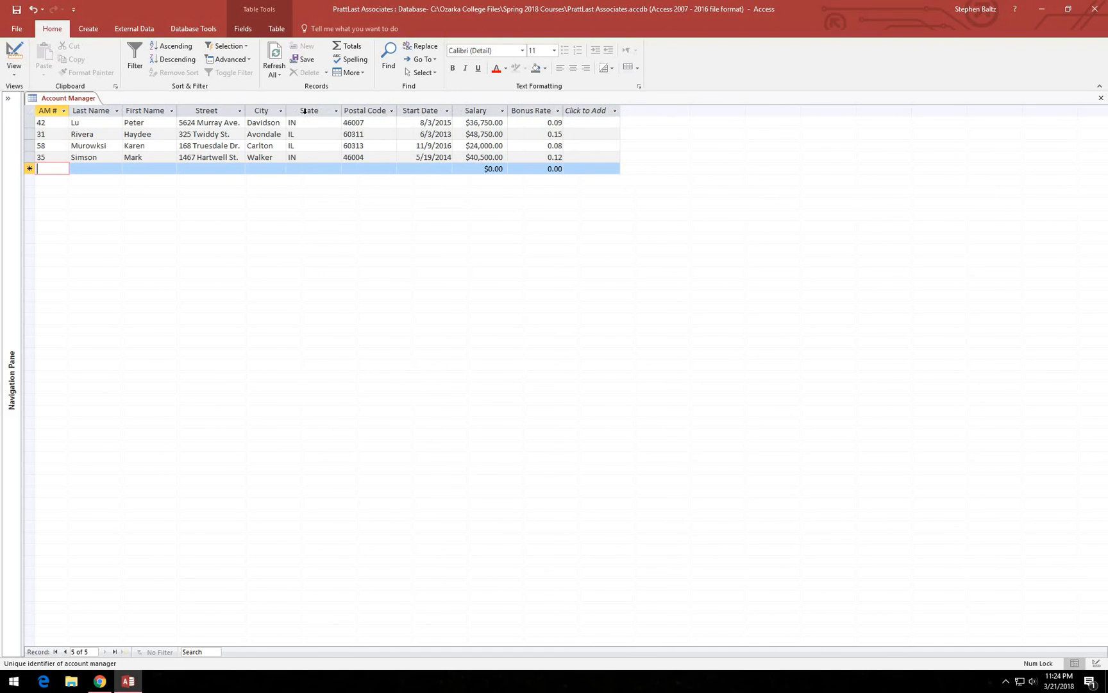
double_click(341, 110)
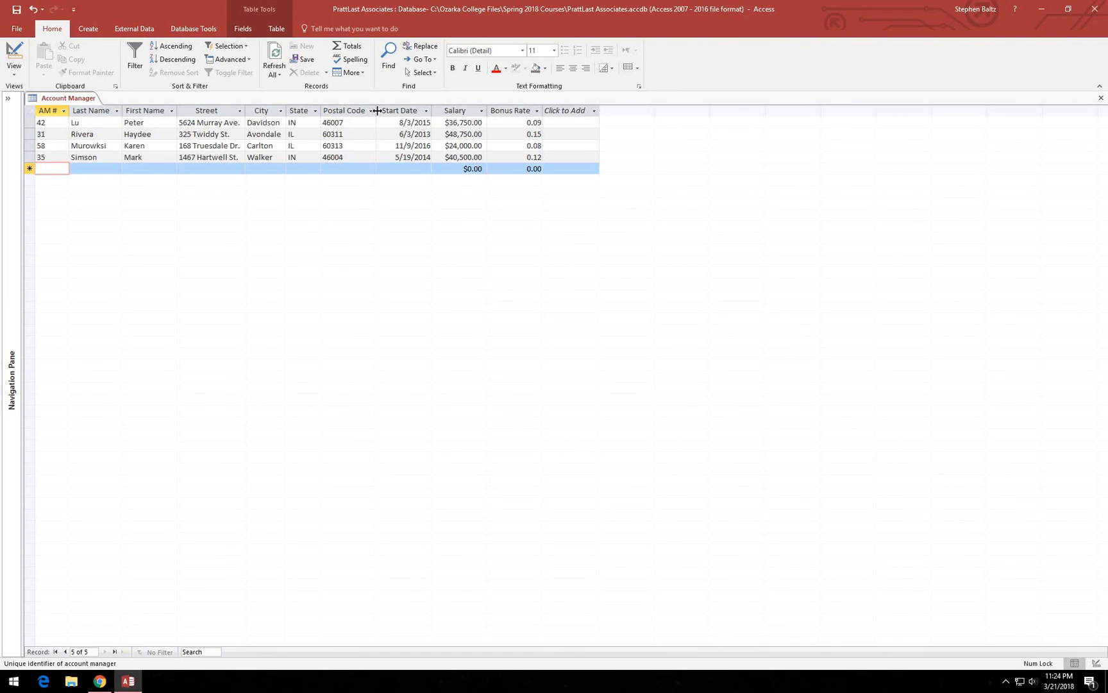
double_click(377, 110)
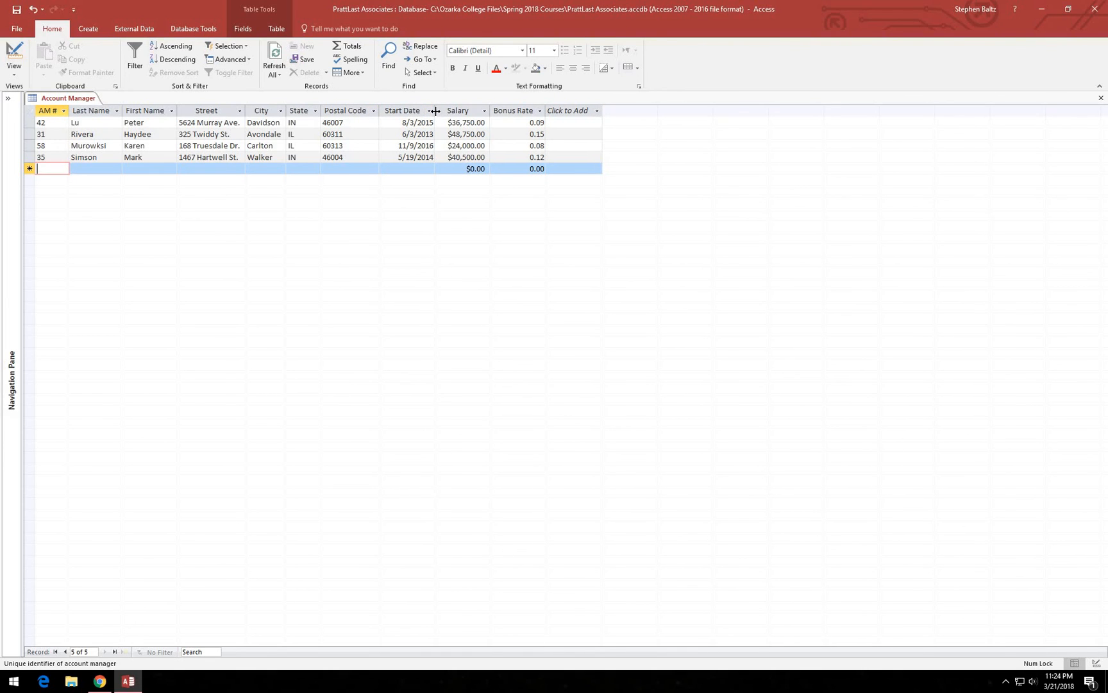
double_click(434, 111)
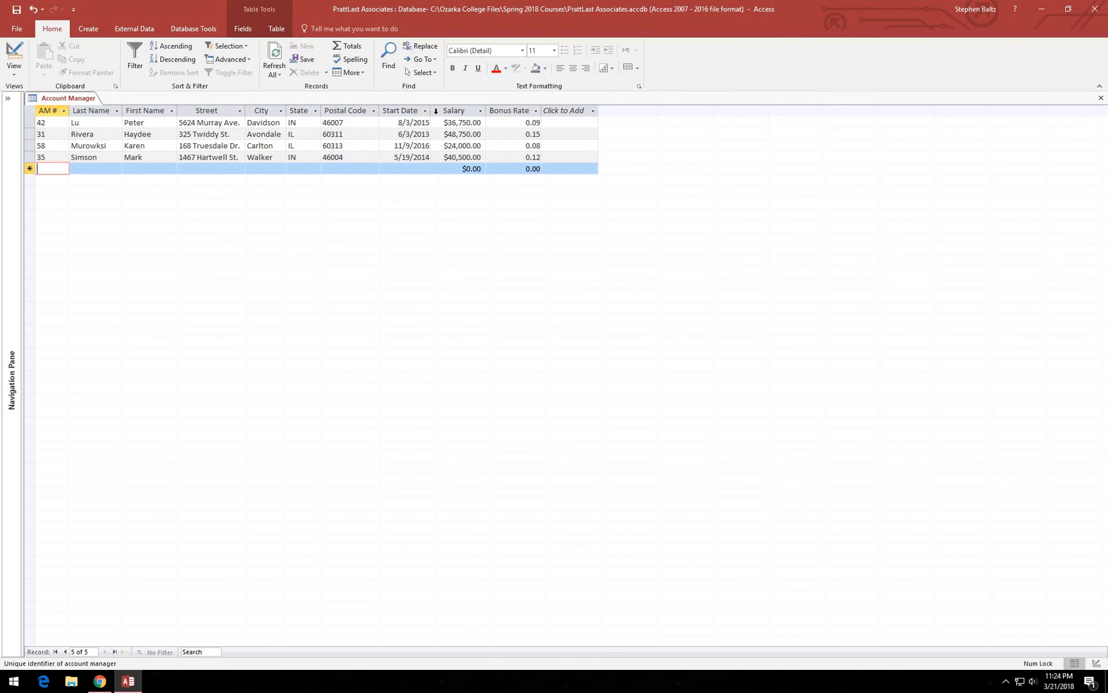
double_click(486, 110)
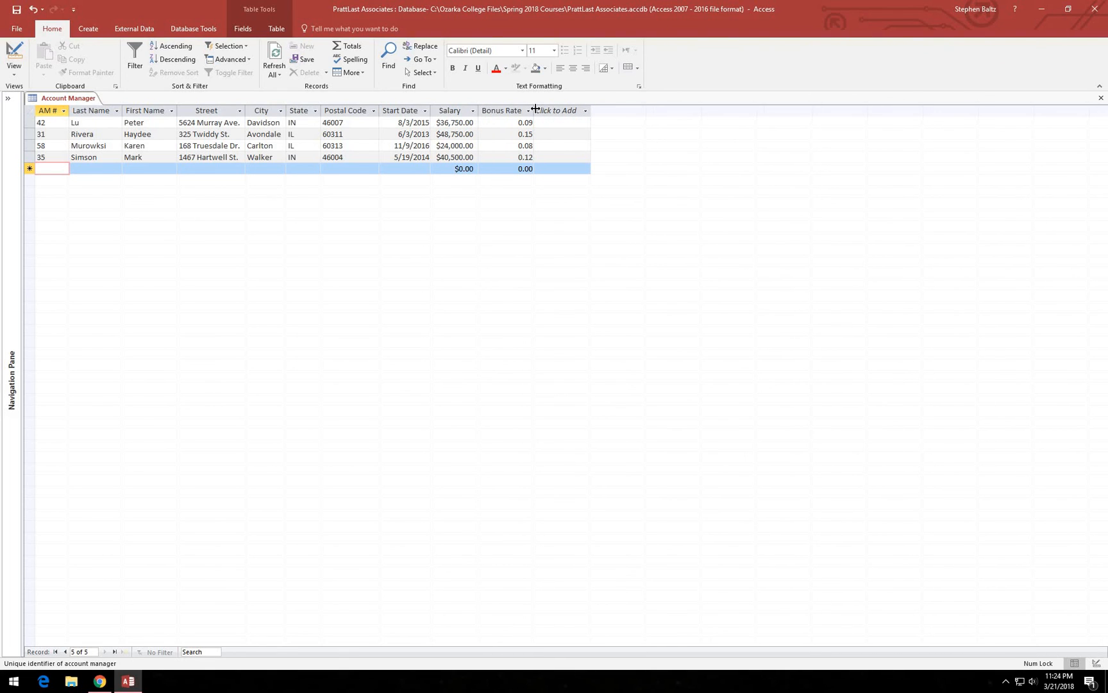
double_click(535, 110)
left_click(18, 11)
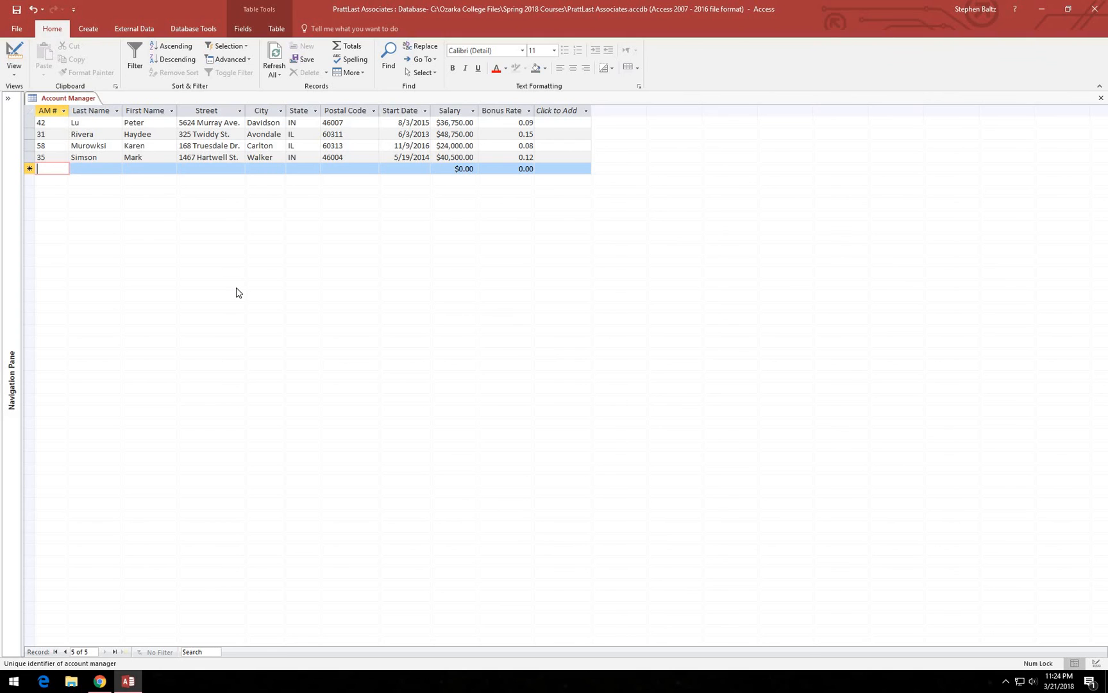